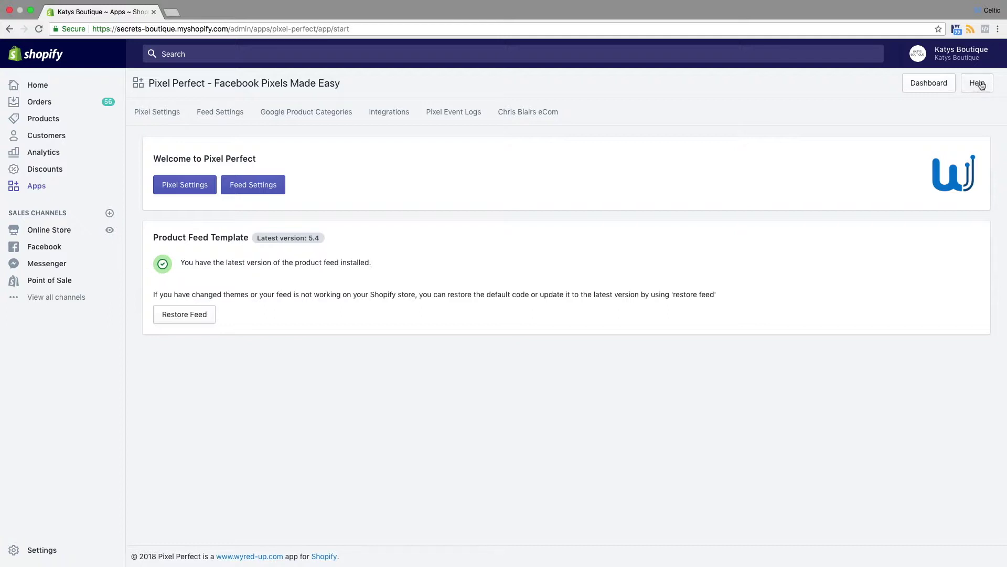
View the Pixel Perfect help request form and return to the app's dashboard
{"action": "left_click", "coordinate": [982, 89]}
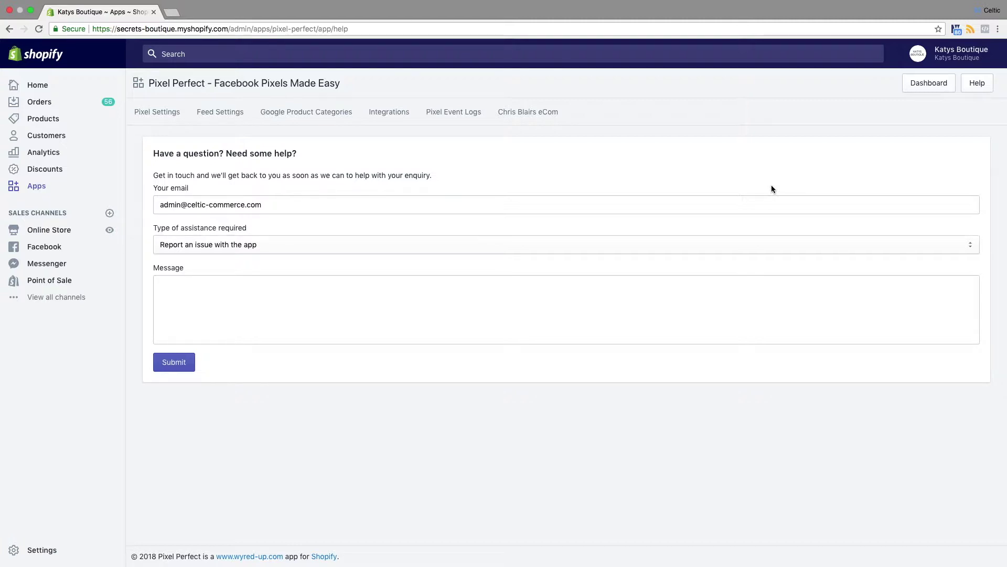
{"action": "left_click", "coordinate": [939, 85]}
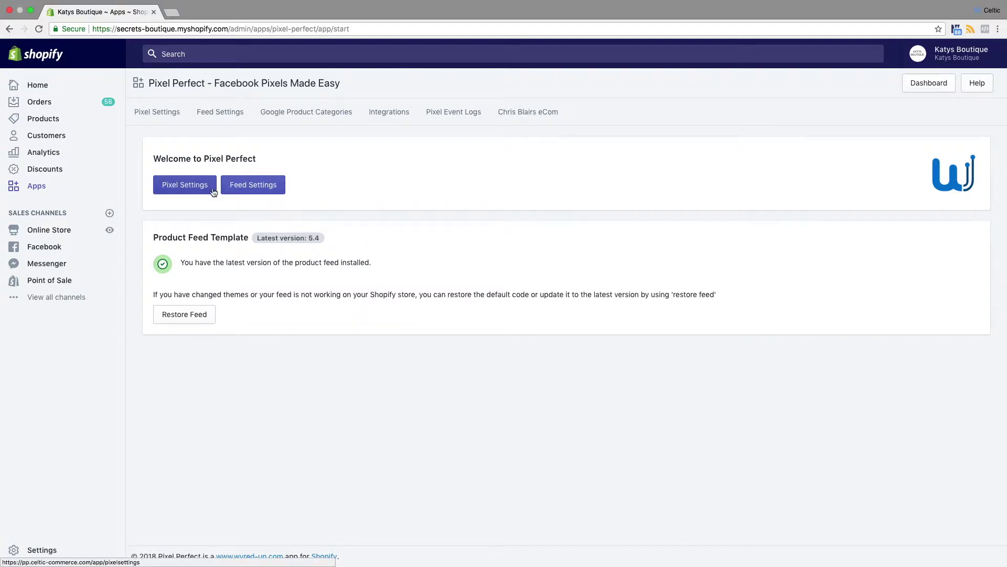
Open the pixel settings and examine the tracking modes and the main Facebook Pixel ID entry
{"action": "left_click", "coordinate": [184, 188]}
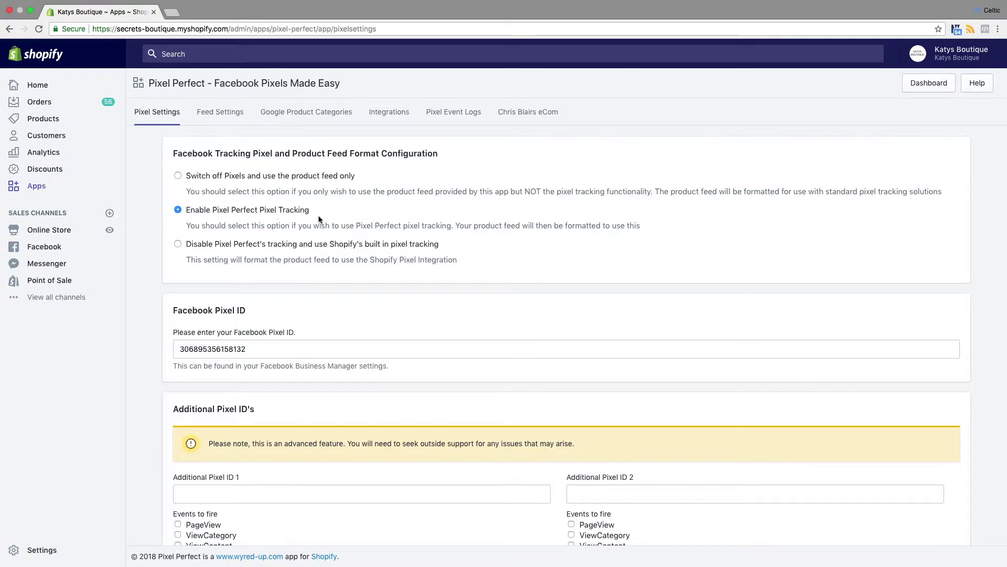
{"action": "scroll", "coordinate": [344, 228], "scroll_direction": "down", "scroll_amount": 5}
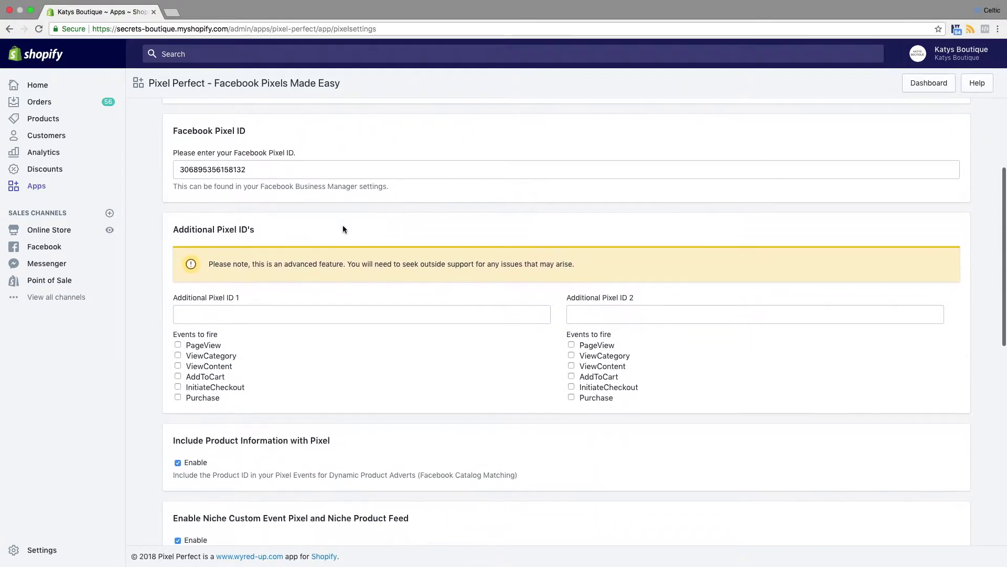
{"action": "left_click_drag", "start_coordinate": [247, 168], "coordinate": [177, 170]}
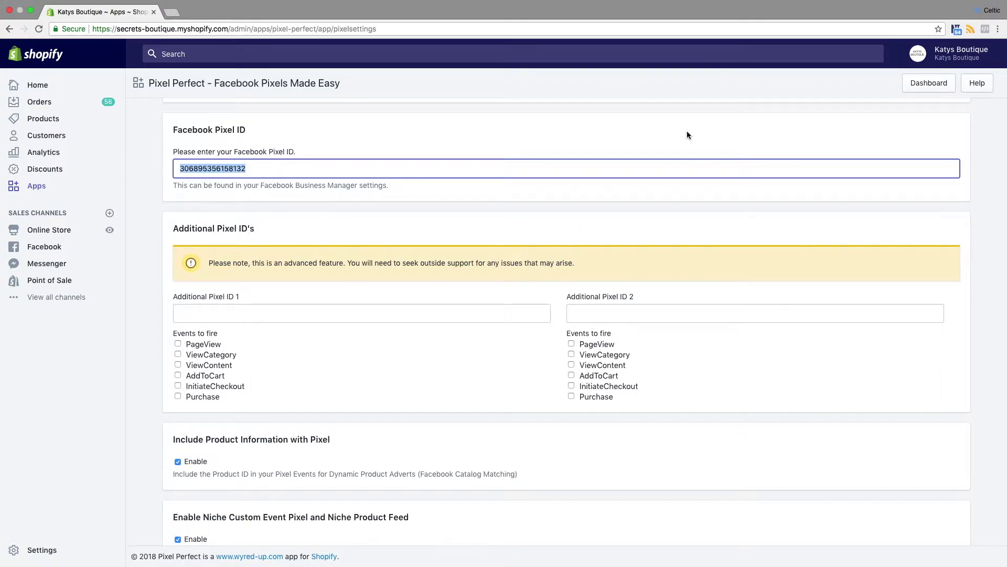
Examine the two additional pixel ID entries and the events each one can fire
{"action": "scroll", "coordinate": [595, 184], "scroll_direction": "down", "scroll_amount": 3}
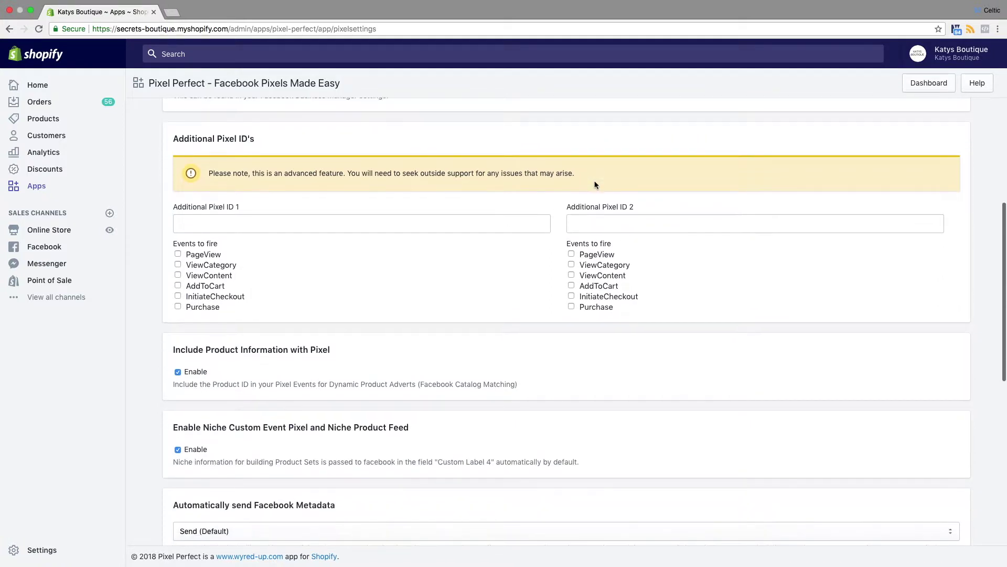
{"action": "scroll", "coordinate": [596, 185], "scroll_direction": "down", "scroll_amount": 1}
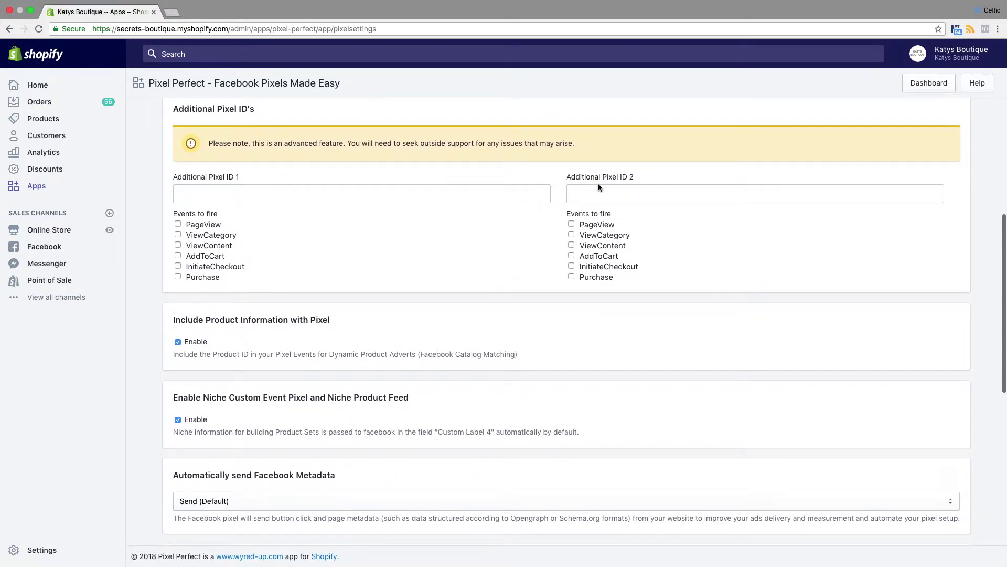
{"action": "left_click", "coordinate": [236, 194]}
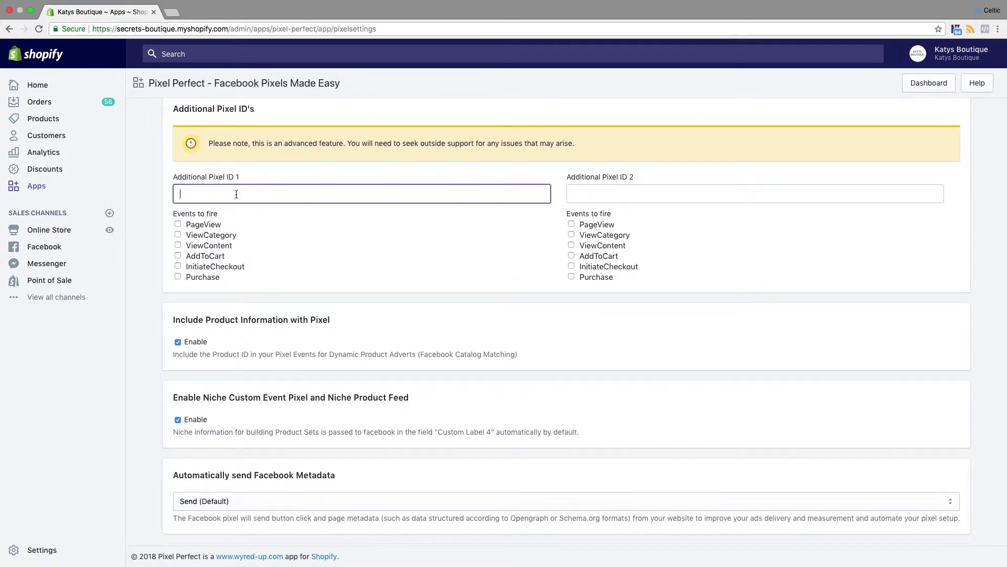
{"action": "left_click", "coordinate": [672, 191]}
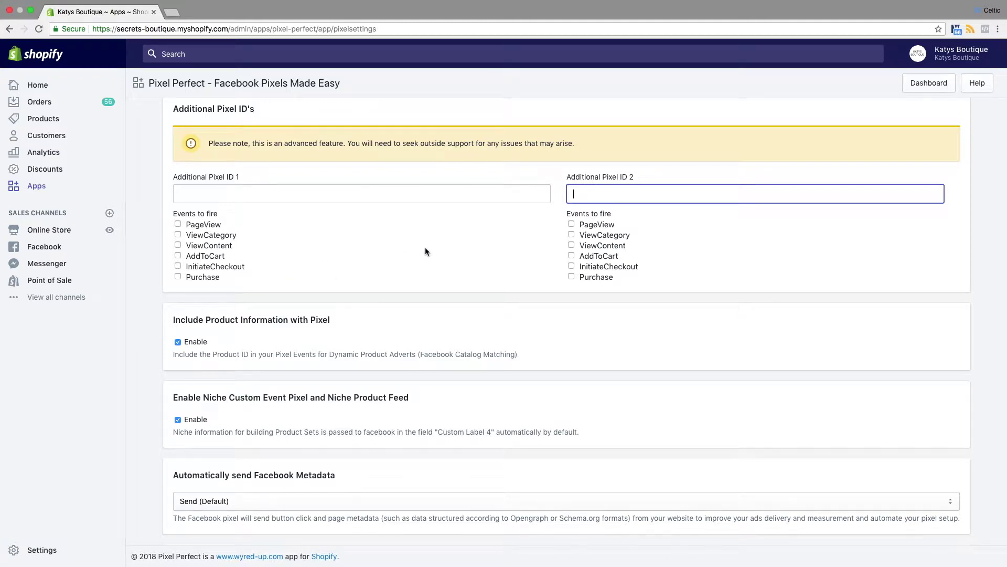
{"action": "scroll", "coordinate": [426, 250], "scroll_direction": "up", "scroll_amount": 2}
{"action": "scroll", "coordinate": [426, 249], "scroll_direction": "down", "scroll_amount": 1}
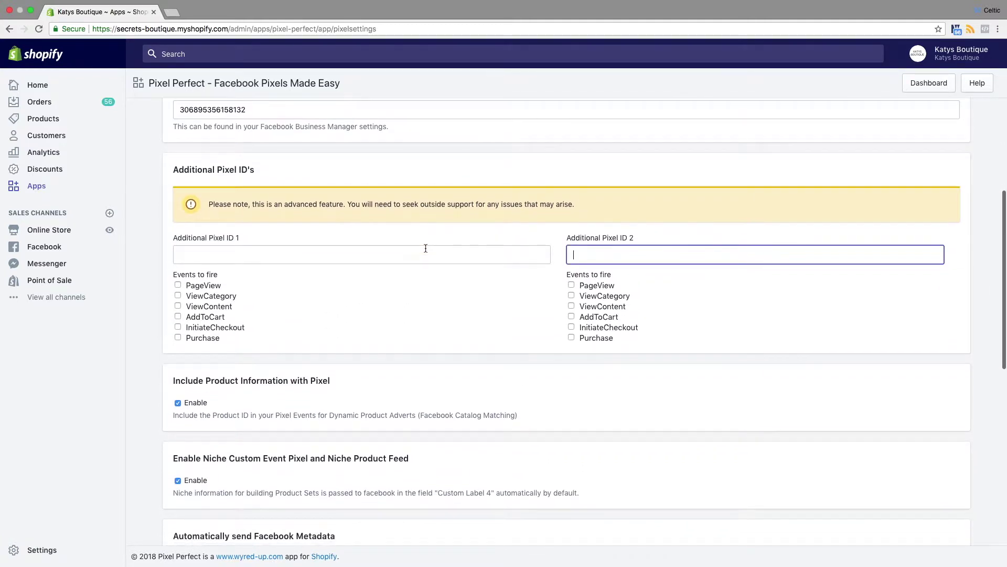
{"action": "left_click", "coordinate": [404, 255]}
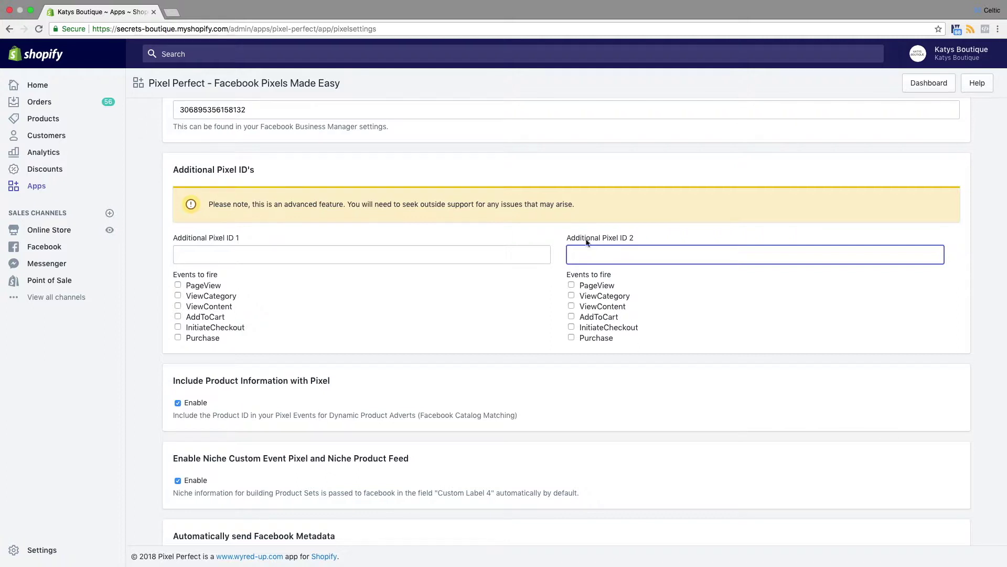
Review the product information and niche event settings, and view the choices for automatically sending Facebook metadata without changing them
{"action": "scroll", "coordinate": [580, 303], "scroll_direction": "down", "scroll_amount": 5}
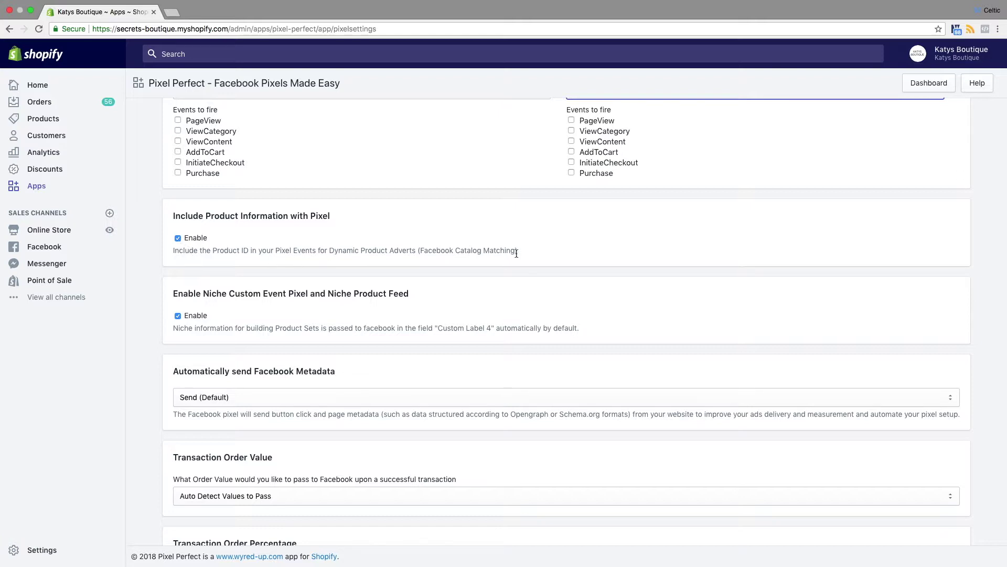
{"action": "scroll", "coordinate": [516, 253], "scroll_direction": "down", "scroll_amount": 3}
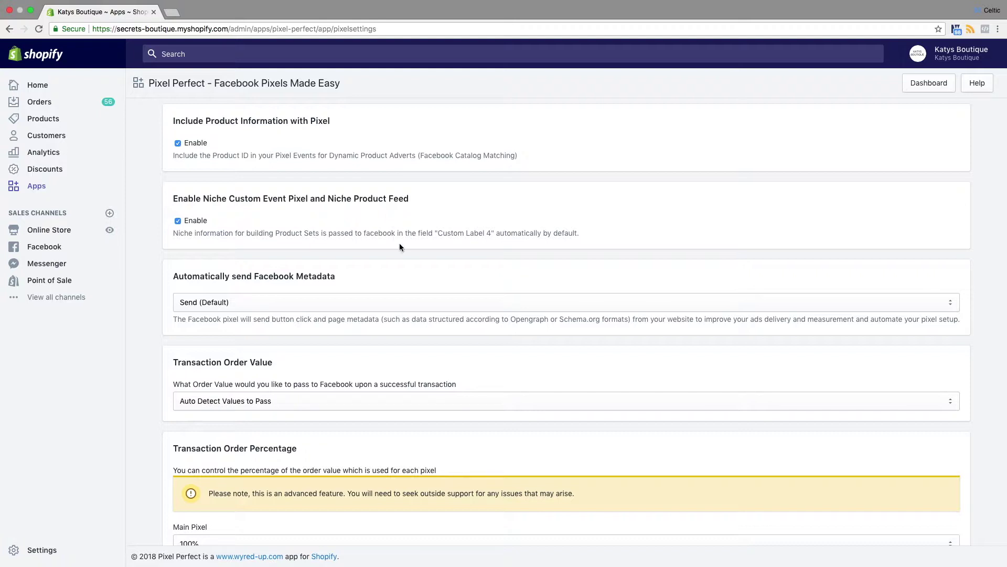
{"action": "scroll", "coordinate": [401, 245], "scroll_direction": "down", "scroll_amount": 1}
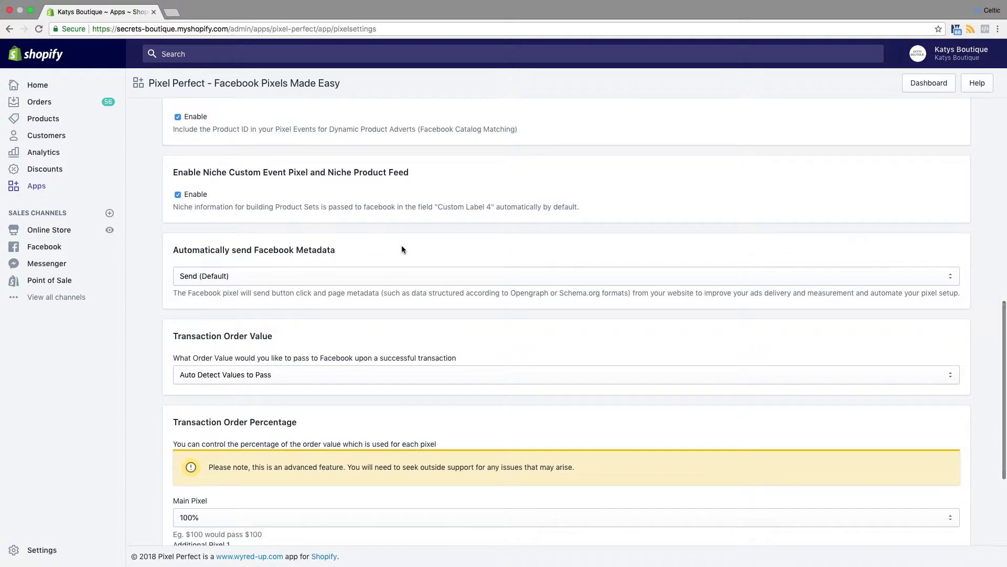
{"action": "scroll", "coordinate": [402, 245], "scroll_direction": "down", "scroll_amount": 4}
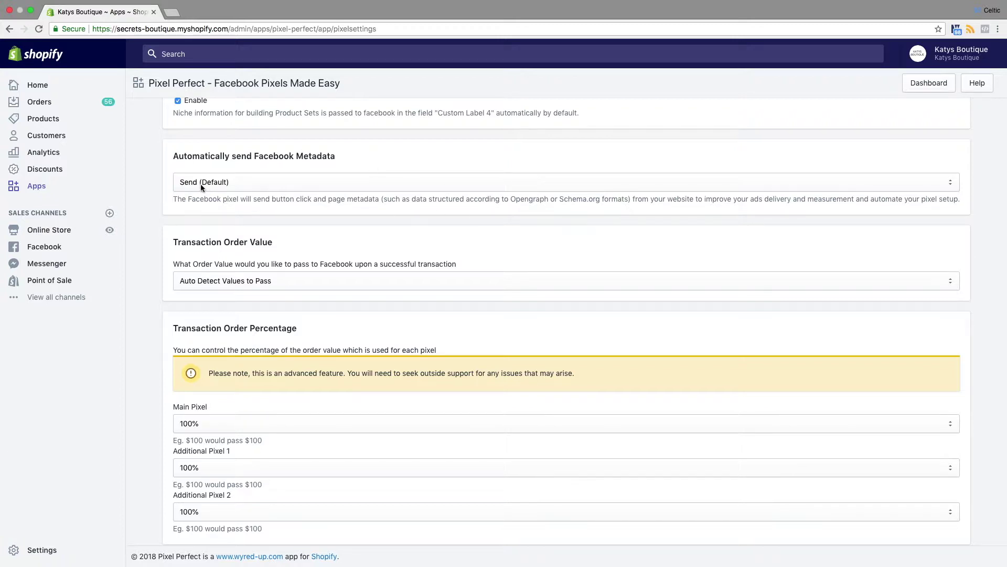
{"action": "left_click", "coordinate": [953, 185]}
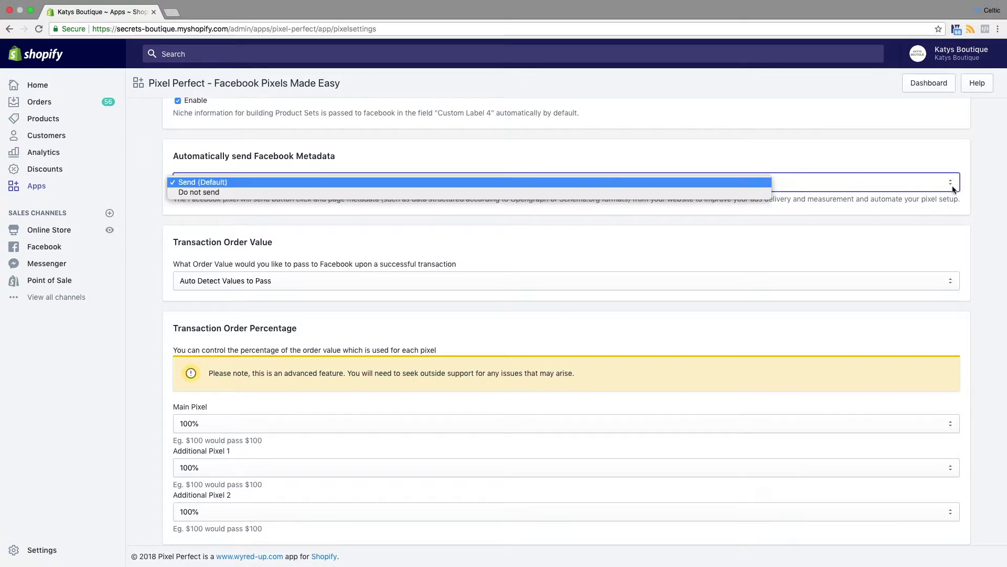
{"action": "left_click", "coordinate": [841, 158]}
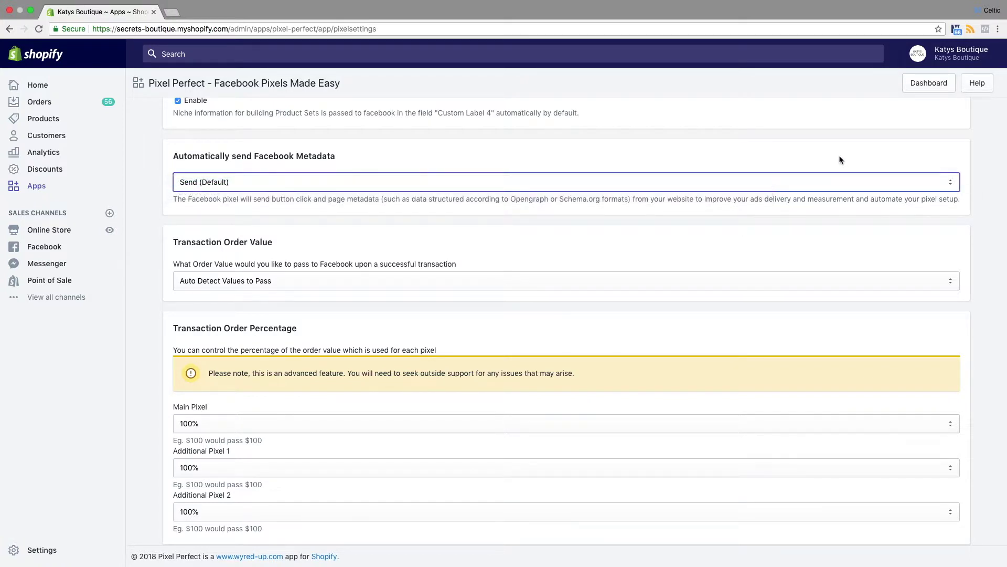
View the available transaction order value options for successful transactions, keeping Auto Detect Values to Pass
{"action": "scroll", "coordinate": [698, 311], "scroll_direction": "down", "scroll_amount": 5}
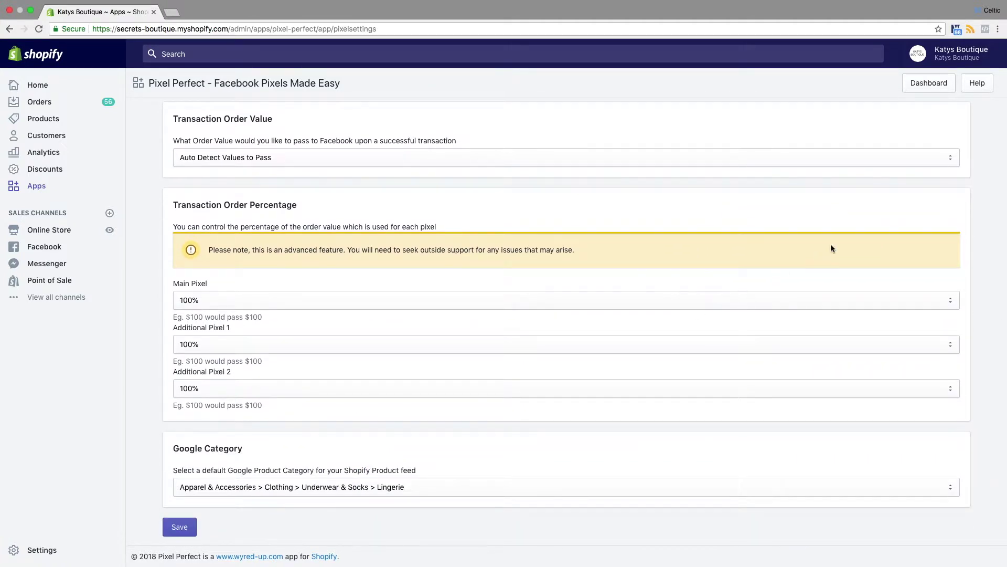
{"action": "left_click", "coordinate": [950, 162]}
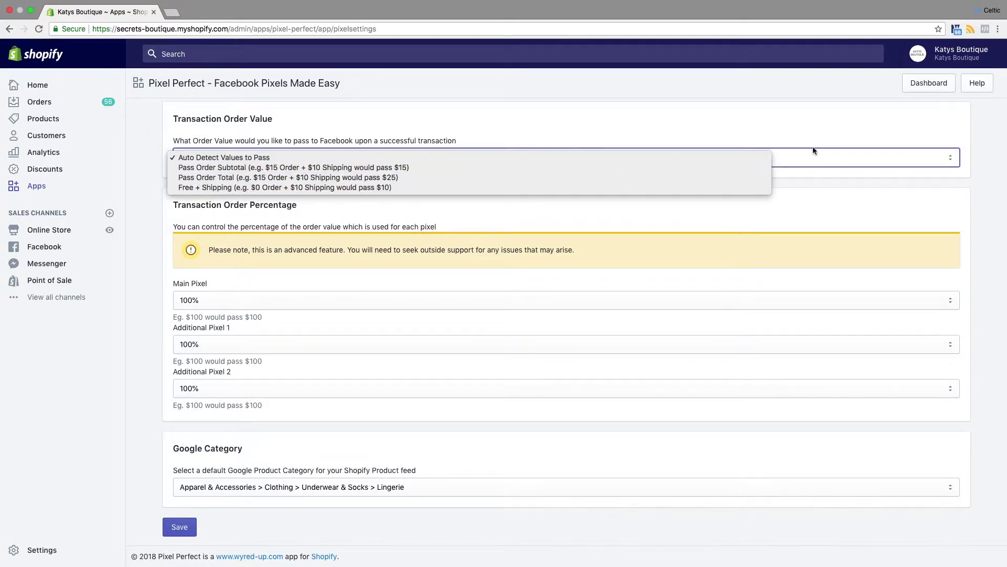
{"action": "left_click", "coordinate": [812, 124]}
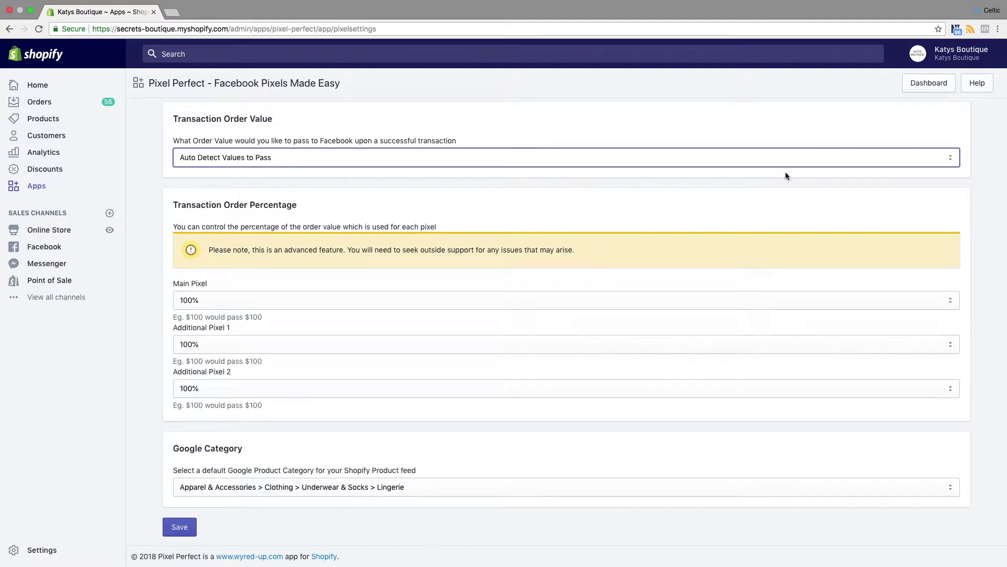
{"action": "scroll", "coordinate": [786, 176], "scroll_direction": "down", "scroll_amount": 1}
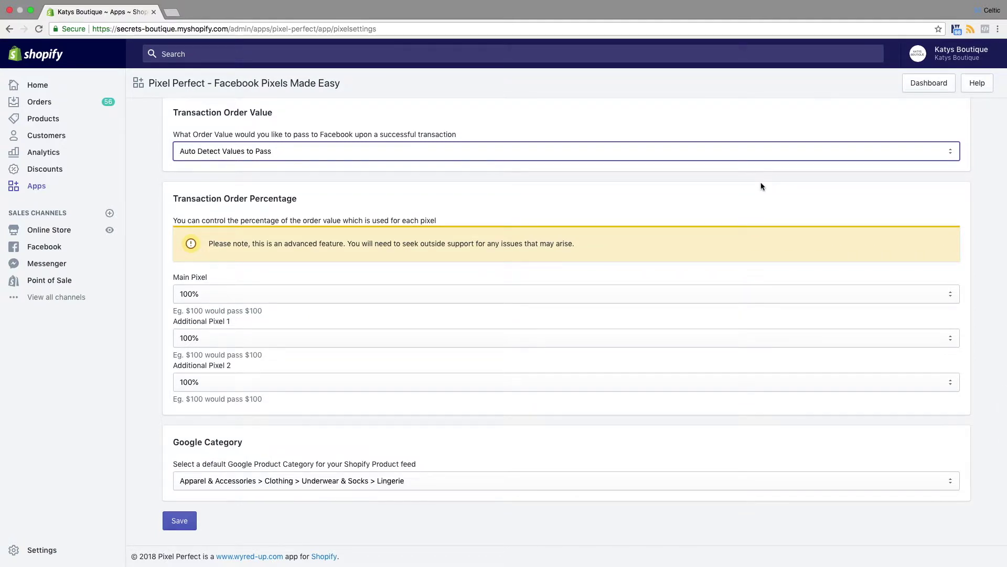
Review the additional pixel section again and view the order percentage choices for the main pixel, keeping 100%
{"action": "scroll", "coordinate": [762, 186], "scroll_direction": "up", "scroll_amount": 10}
{"action": "scroll", "coordinate": [761, 182], "scroll_direction": "up", "scroll_amount": 3}
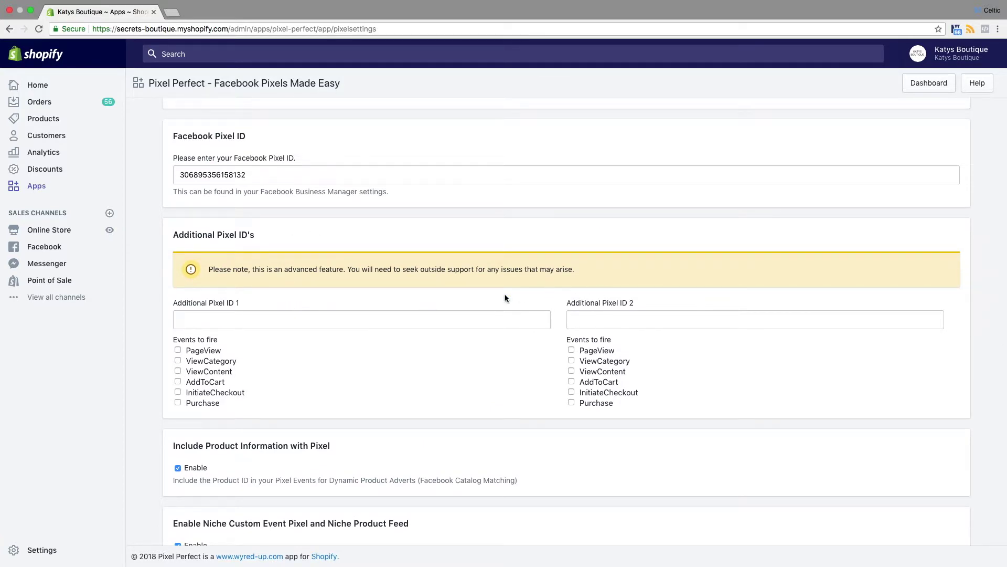
{"action": "scroll", "coordinate": [506, 297], "scroll_direction": "down", "scroll_amount": 10}
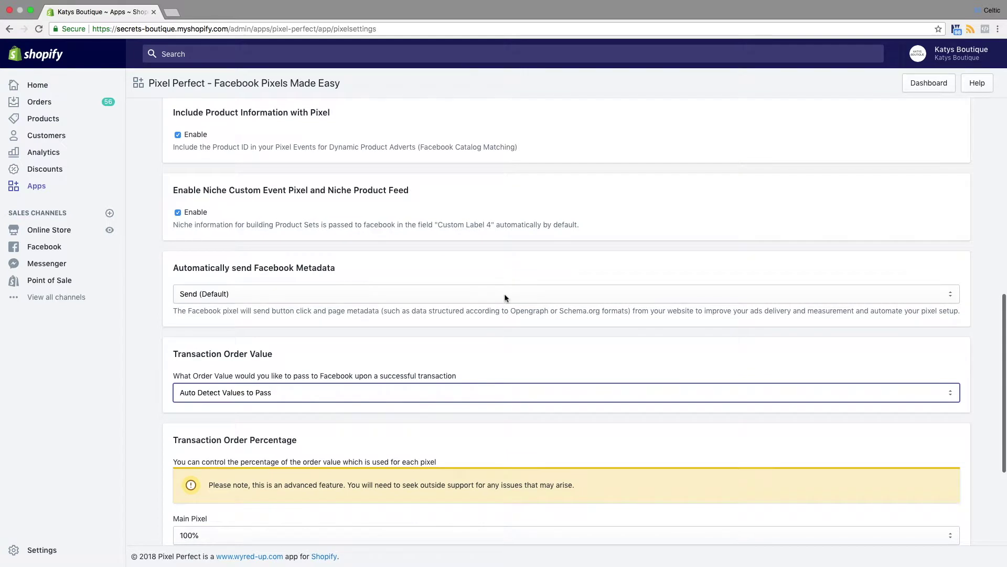
{"action": "scroll", "coordinate": [505, 297], "scroll_direction": "down", "scroll_amount": 3}
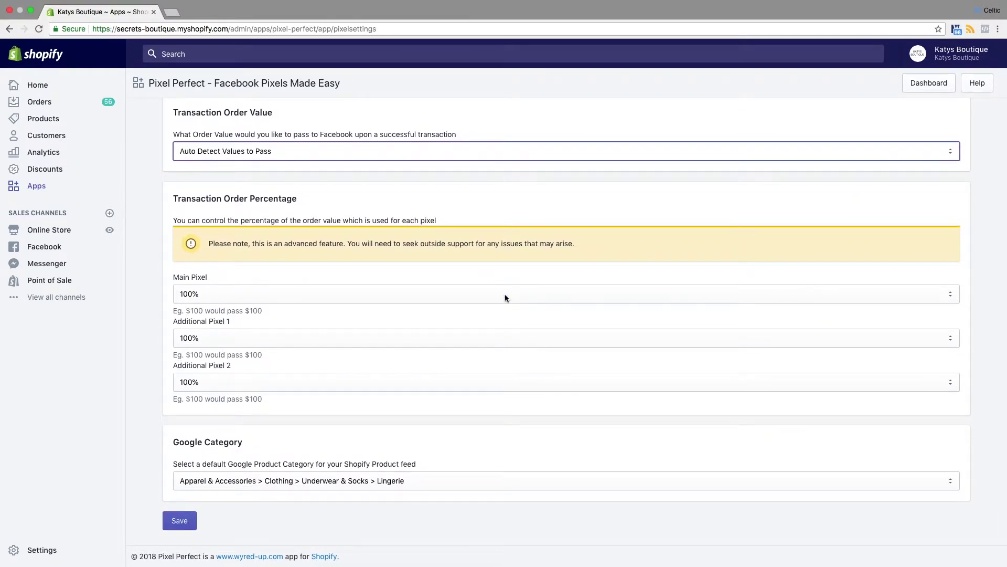
{"action": "left_click", "coordinate": [187, 299]}
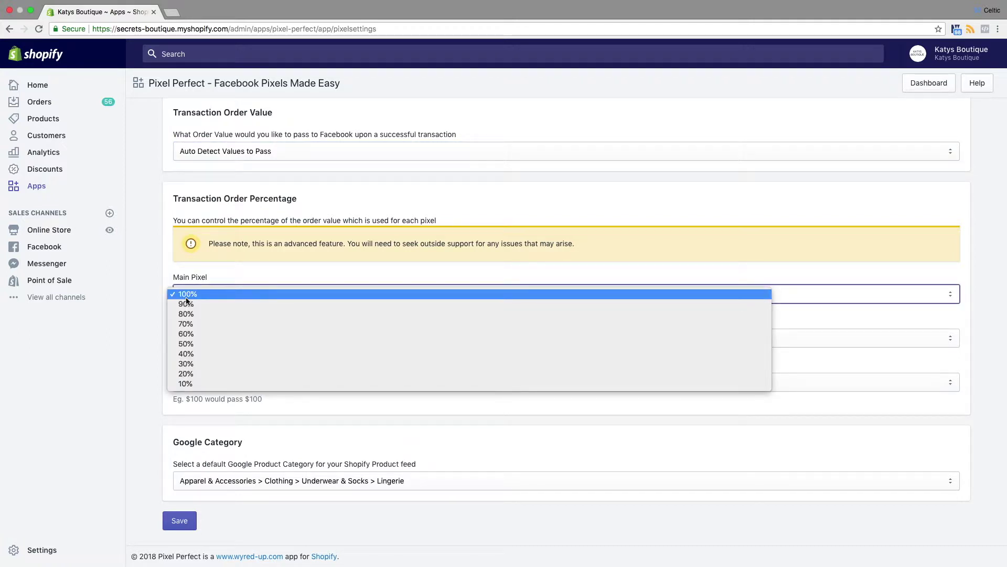
{"action": "left_click", "coordinate": [247, 270]}
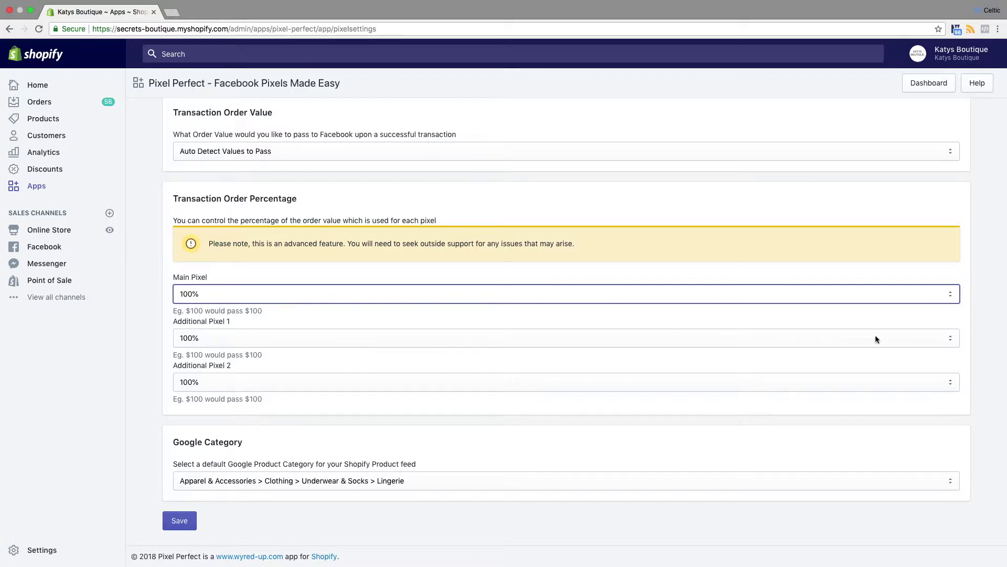
Set the transaction order percentage to 50% for Additional Pixel 1 and 10% for Additional Pixel 2
{"action": "left_click", "coordinate": [950, 342]}
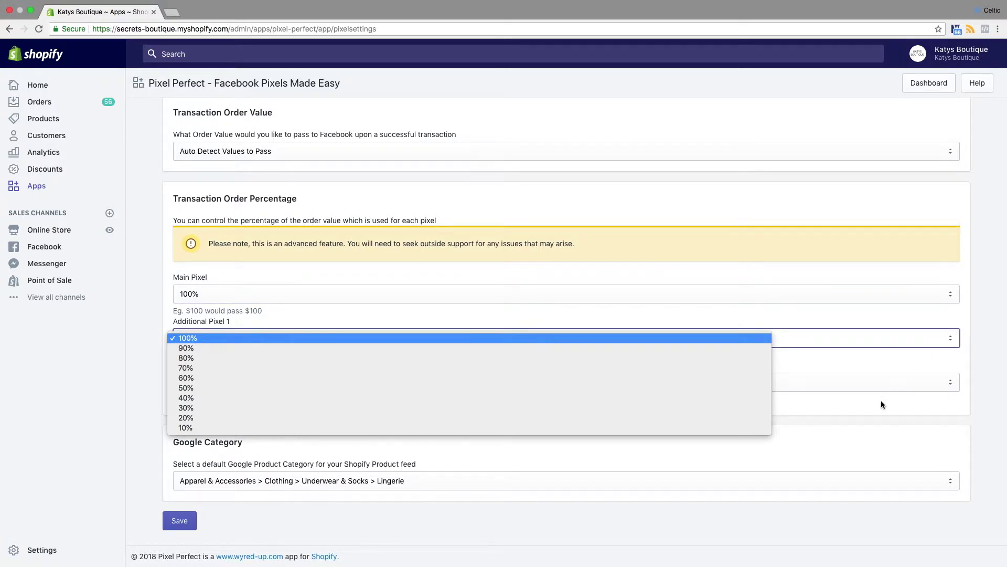
{"action": "left_click", "coordinate": [678, 388]}
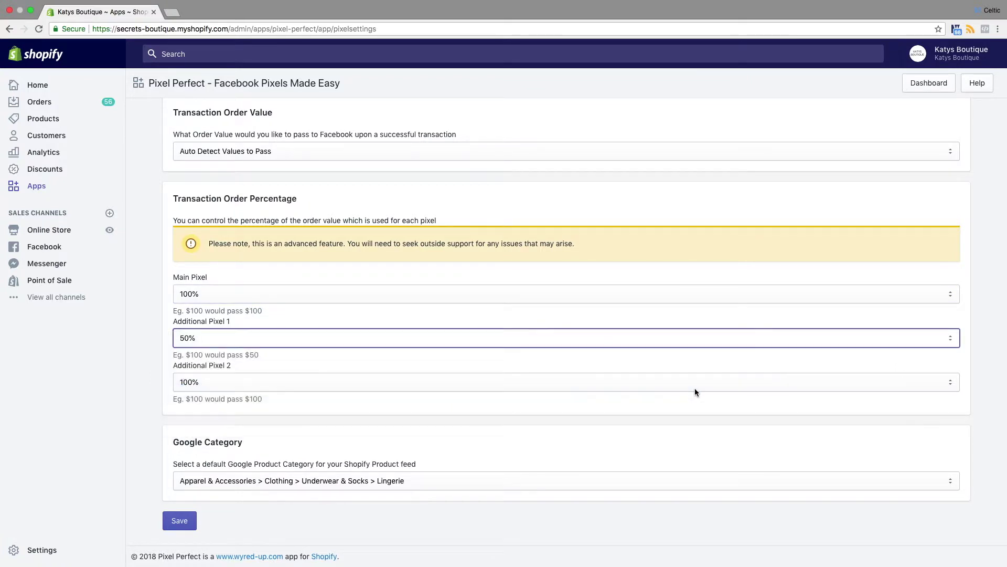
{"action": "left_click", "coordinate": [953, 386]}
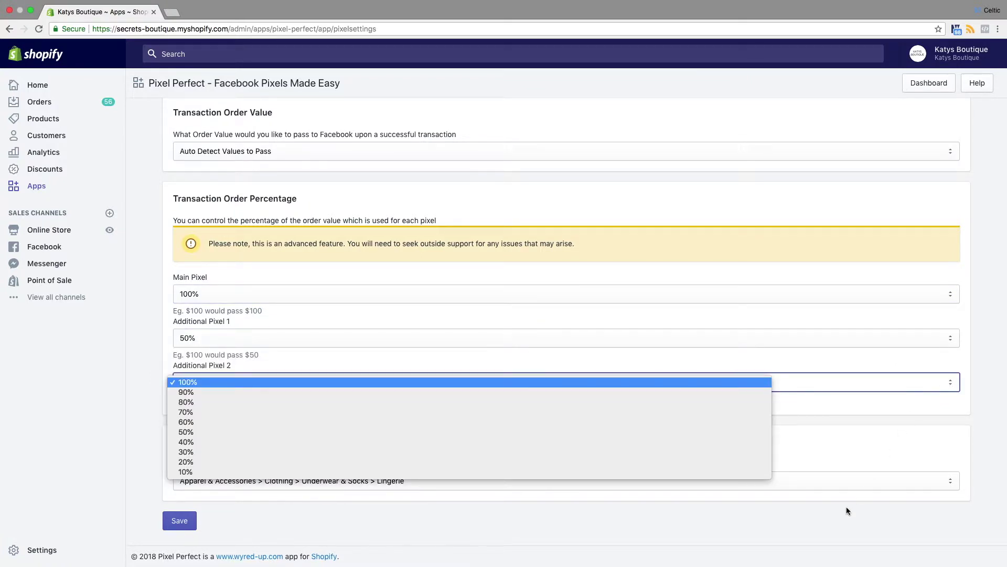
{"action": "left_click", "coordinate": [682, 473]}
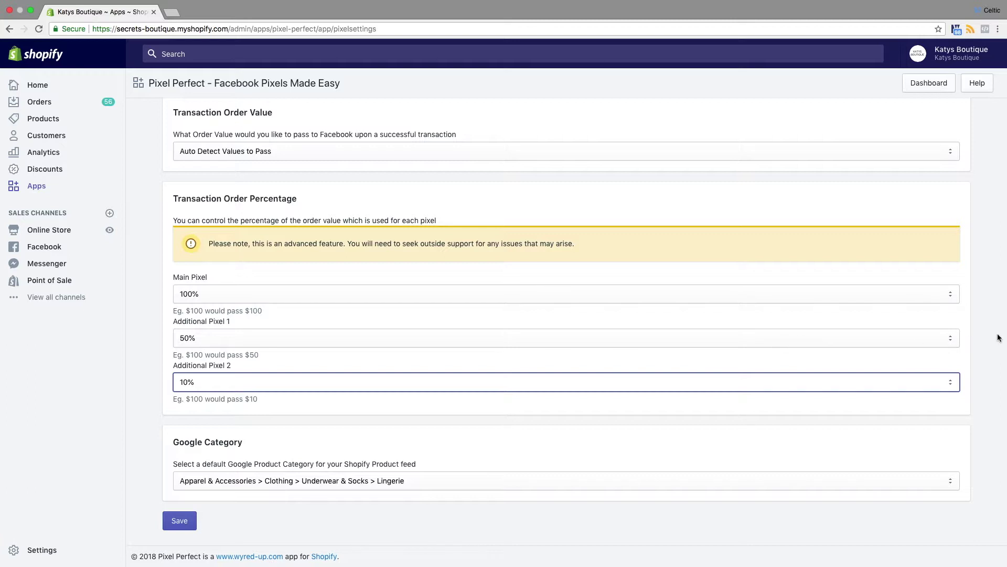
Set the transaction order percentages of Additional Pixel 1 and Additional Pixel 2 back to 100%
{"action": "left_click", "coordinate": [950, 339]}
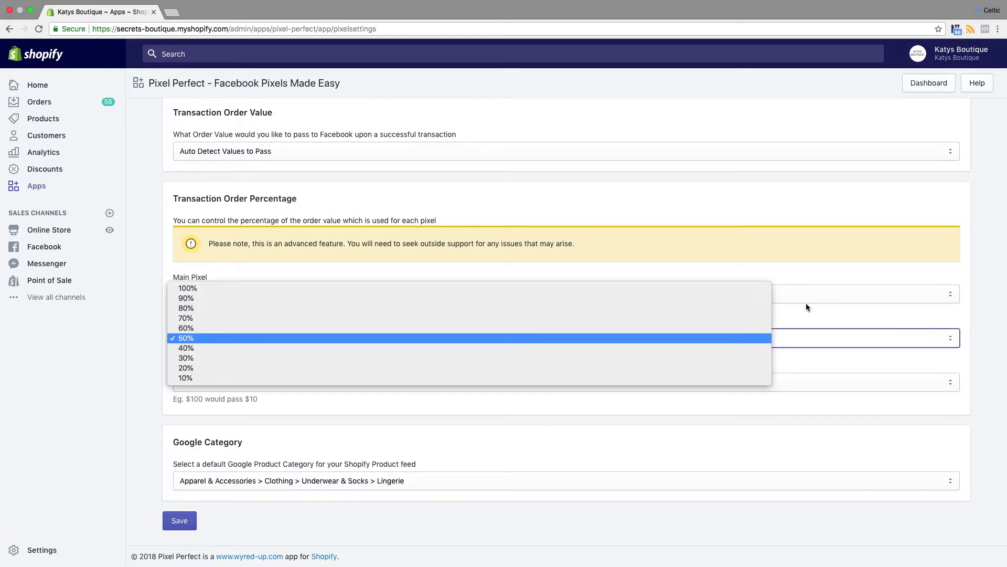
{"action": "left_click", "coordinate": [747, 289]}
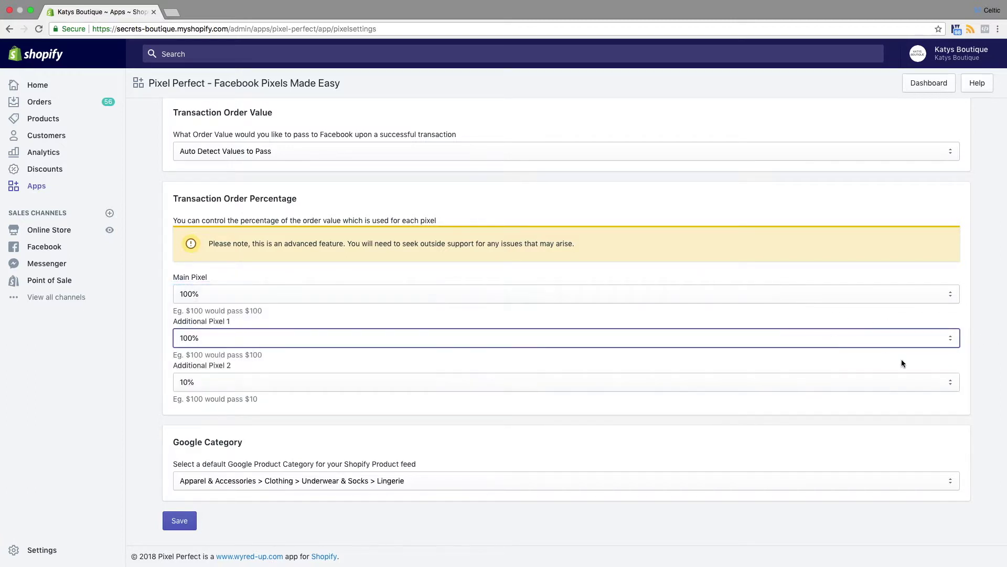
{"action": "left_click", "coordinate": [947, 379]}
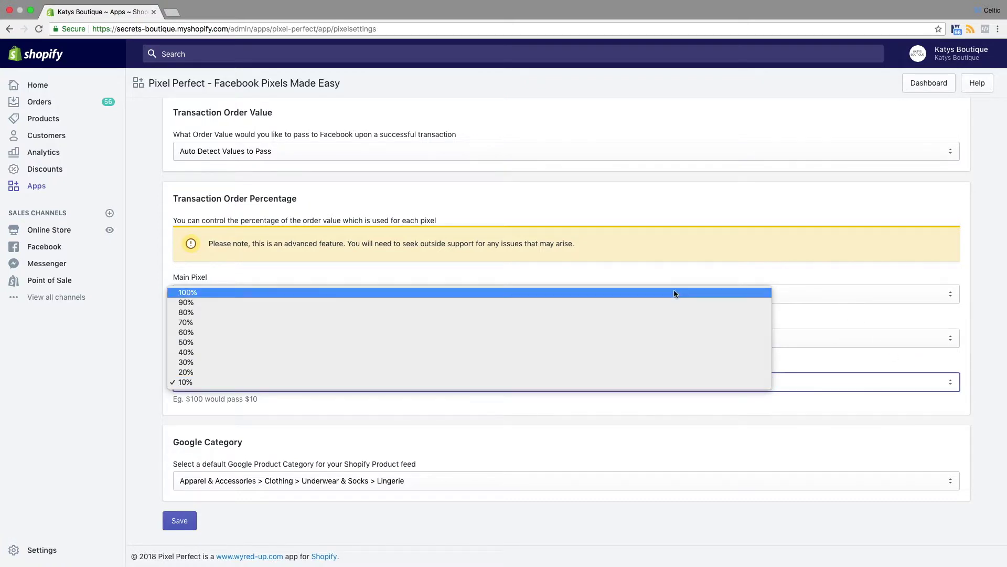
{"action": "left_click", "coordinate": [674, 290]}
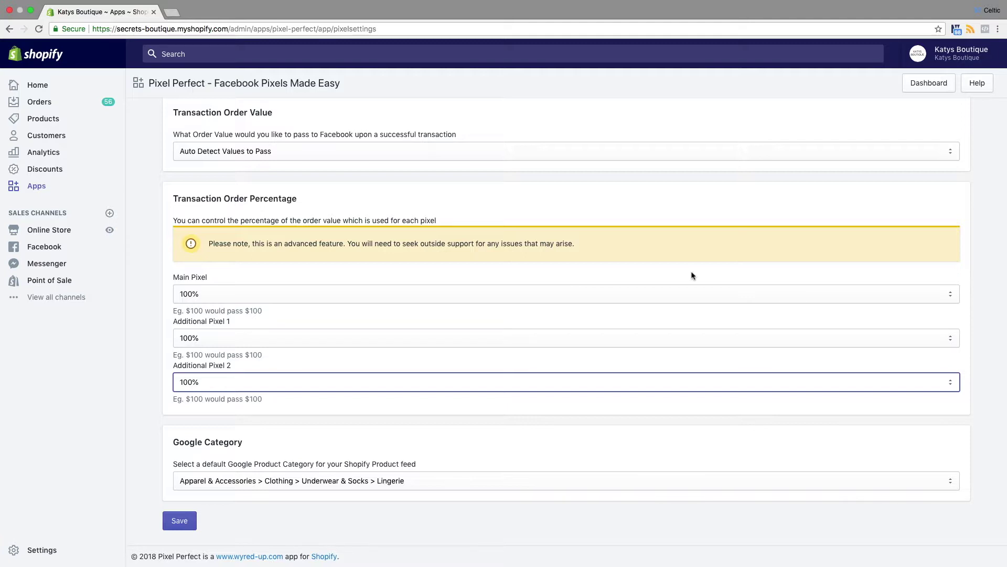
{"action": "scroll", "coordinate": [420, 304], "scroll_direction": "up", "scroll_amount": 1}
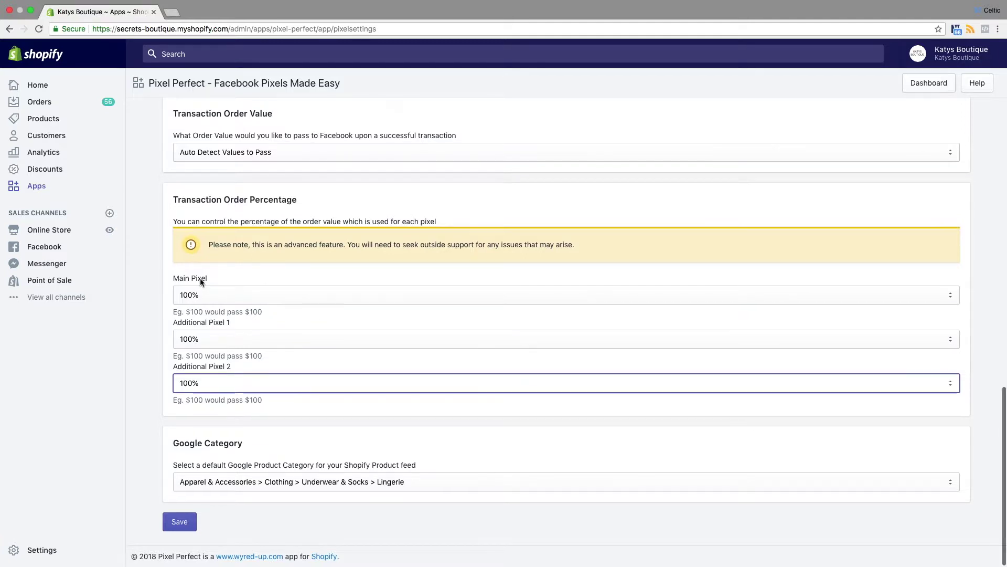
View the default Google Product Category choices for the product feed, keeping Apparel & Accessories > Clothing > Underwear & Socks > Lingerie
{"action": "scroll", "coordinate": [216, 367], "scroll_direction": "down", "scroll_amount": 1}
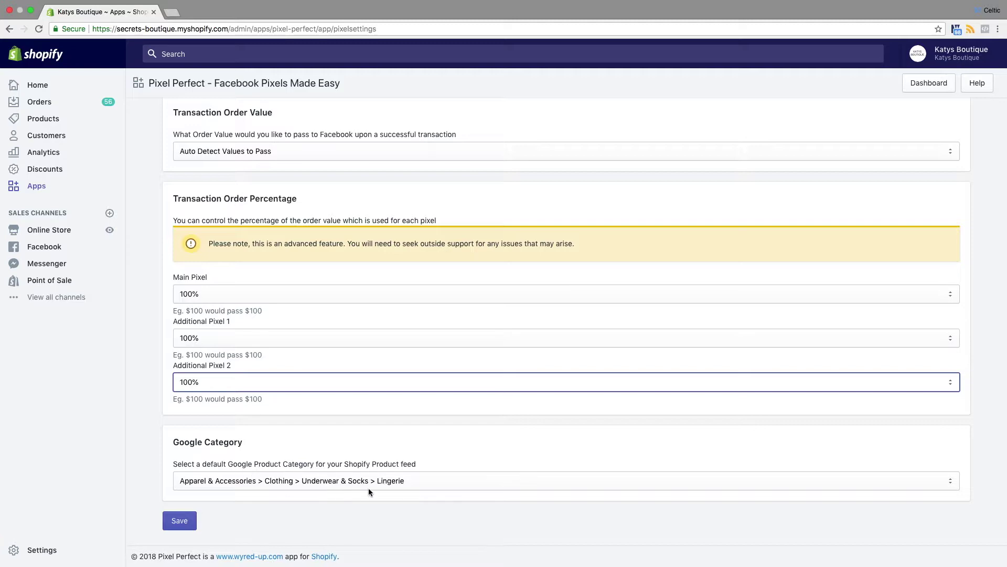
{"action": "left_click", "coordinate": [296, 482]}
{"action": "left_click", "coordinate": [250, 485]}
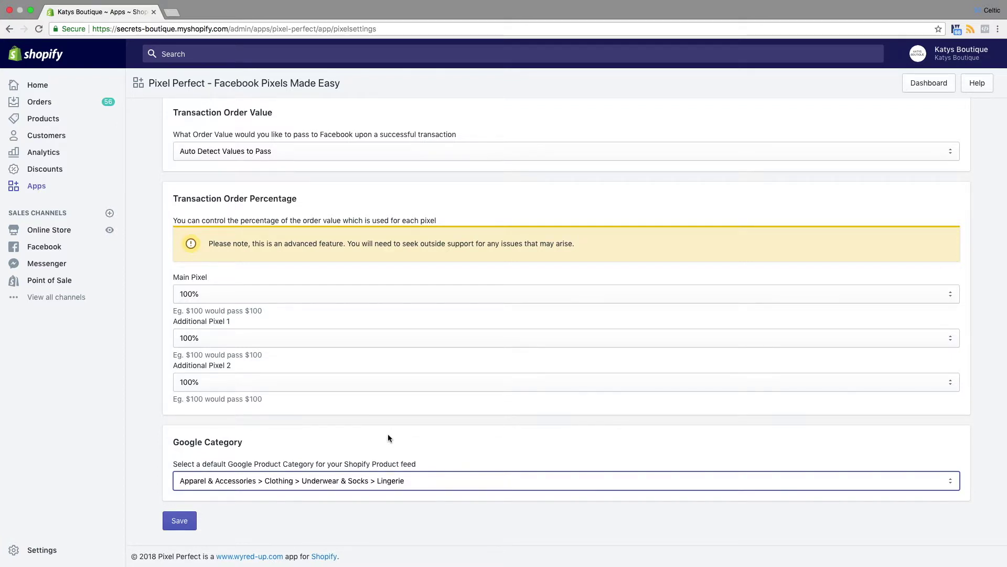
Open the feed settings and examine the product feed URL and the installed product feed template version
{"action": "scroll", "coordinate": [389, 435], "scroll_direction": "up", "scroll_amount": 20}
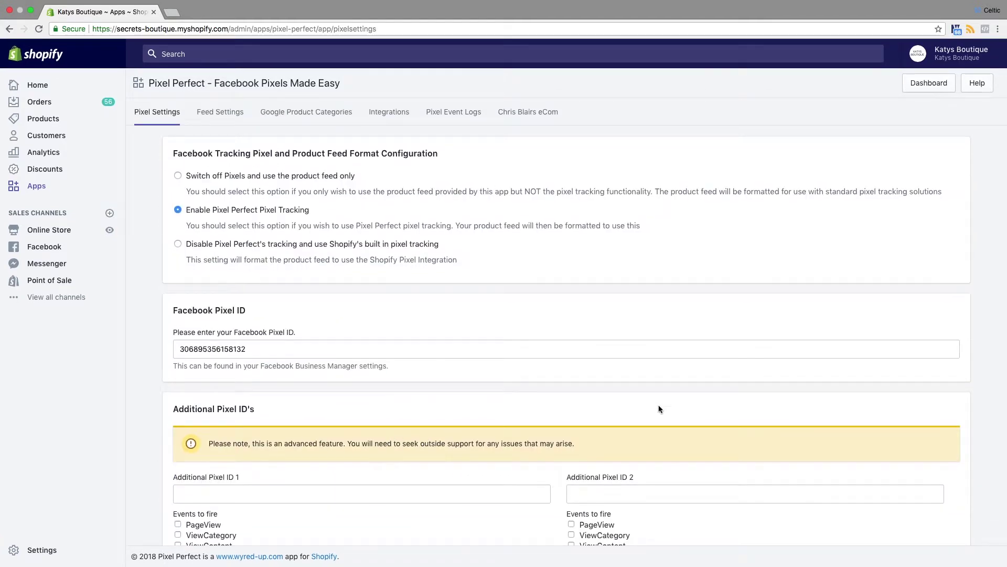
{"action": "left_click", "coordinate": [229, 121]}
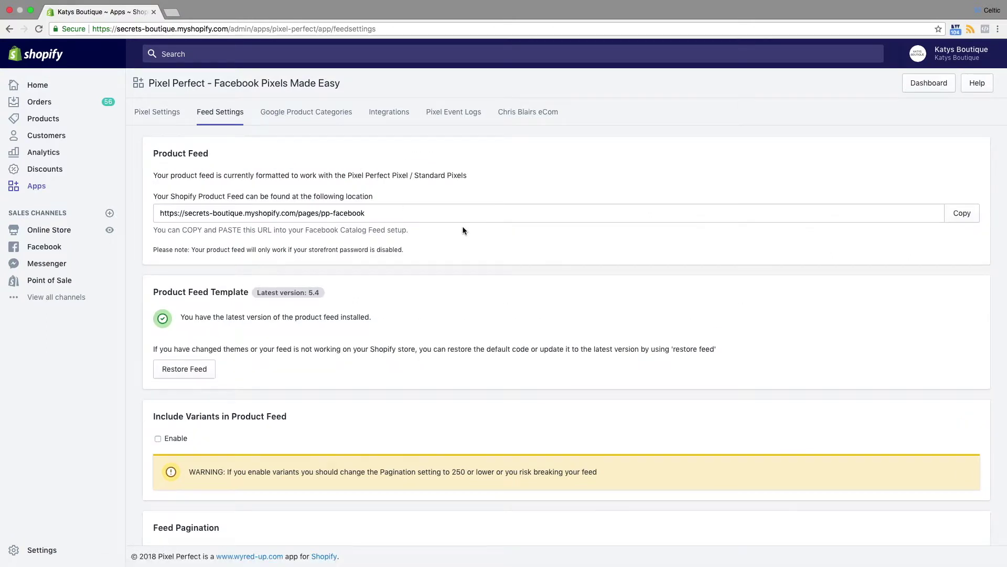
{"action": "left_click_drag", "start_coordinate": [420, 216], "coordinate": [155, 216]}
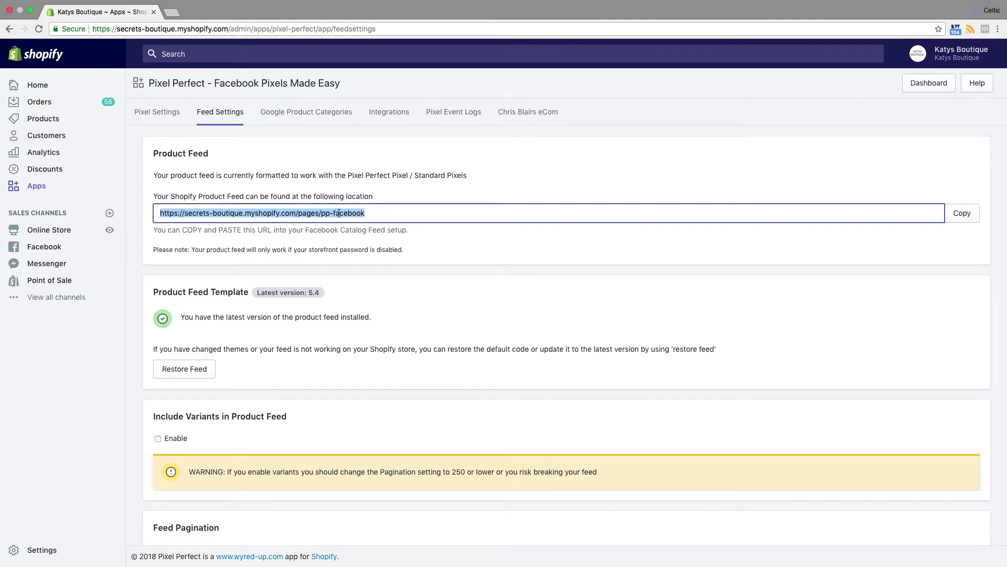
{"action": "scroll", "coordinate": [456, 255], "scroll_direction": "down", "scroll_amount": 3}
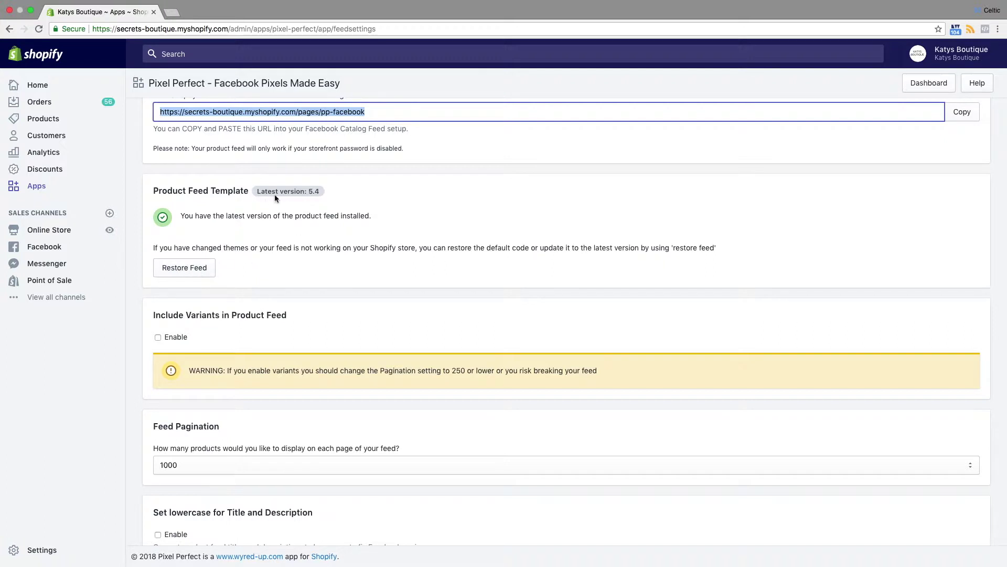
{"action": "left_click_drag", "start_coordinate": [324, 190], "coordinate": [256, 190]}
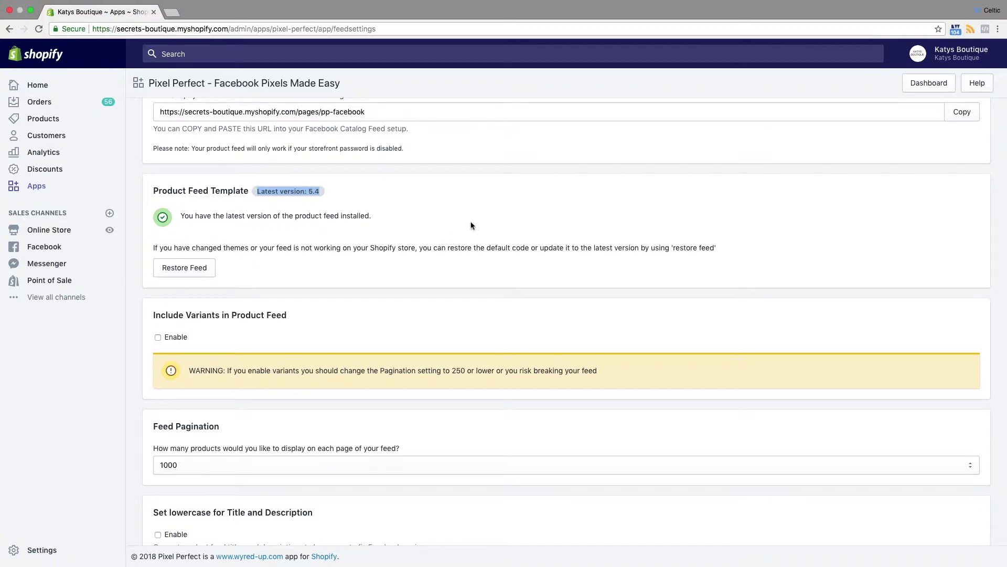
{"action": "scroll", "coordinate": [468, 226], "scroll_direction": "up", "scroll_amount": 1}
{"action": "scroll", "coordinate": [469, 225], "scroll_direction": "down", "scroll_amount": 3}
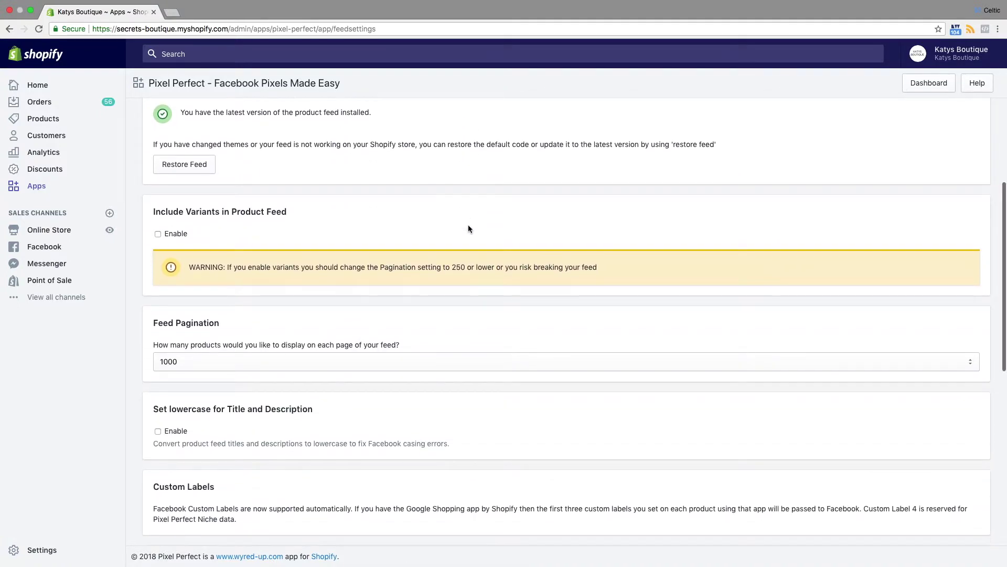
Set the feed pagination to 250 products per page and enable including variants in the product feed
{"action": "scroll", "coordinate": [468, 227], "scroll_direction": "down", "scroll_amount": 2}
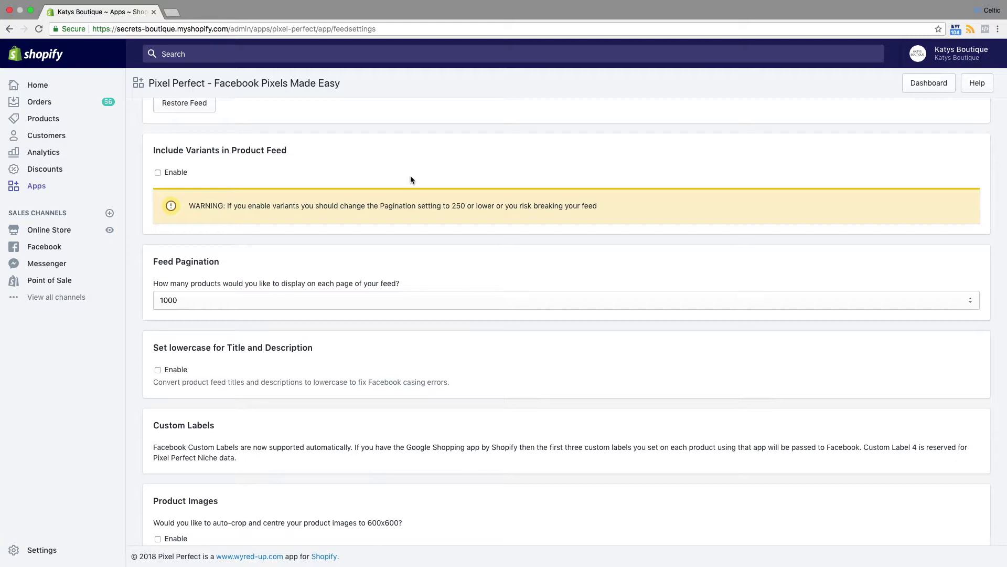
{"action": "scroll", "coordinate": [411, 177], "scroll_direction": "down", "scroll_amount": 1}
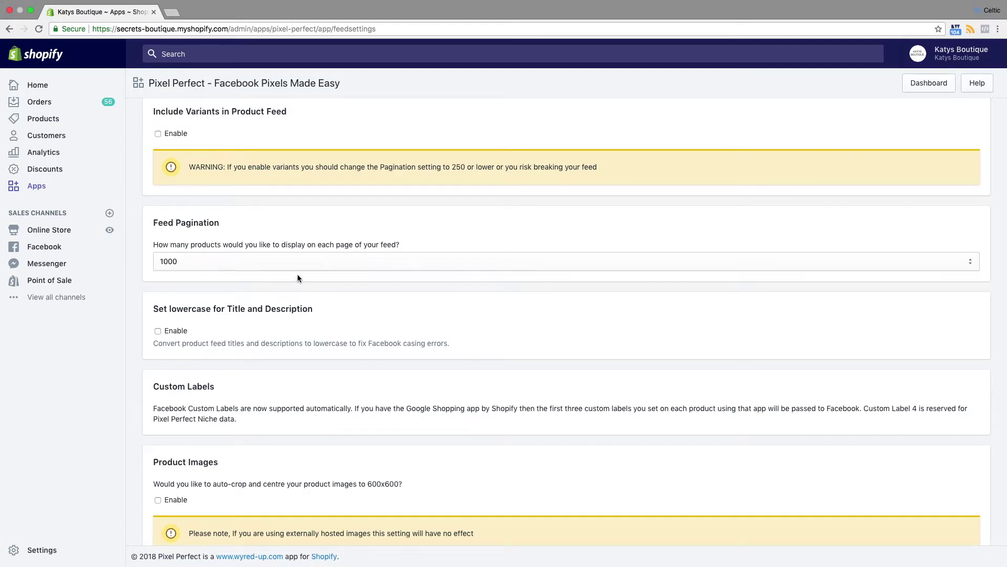
{"action": "left_click", "coordinate": [188, 265]}
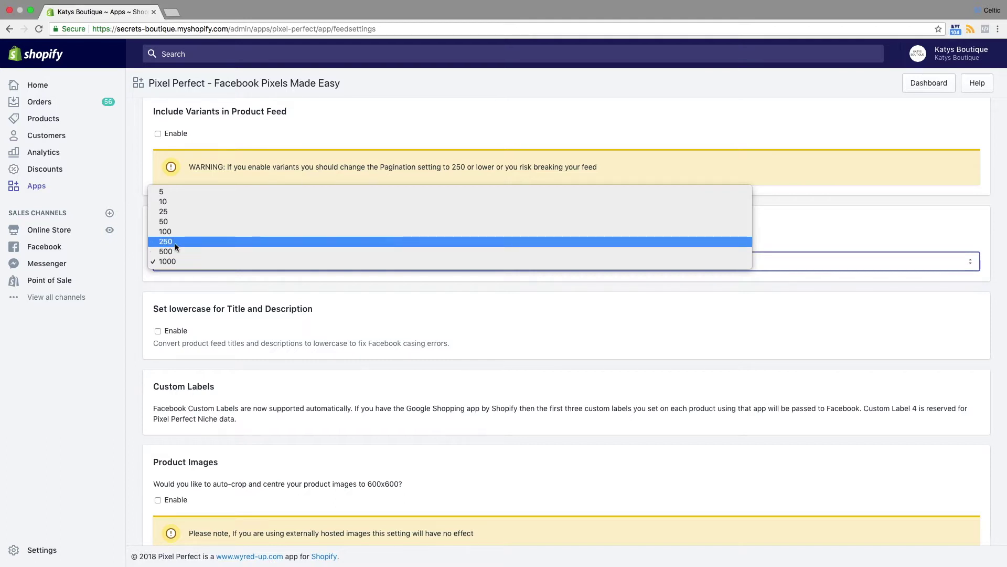
{"action": "left_click", "coordinate": [175, 244]}
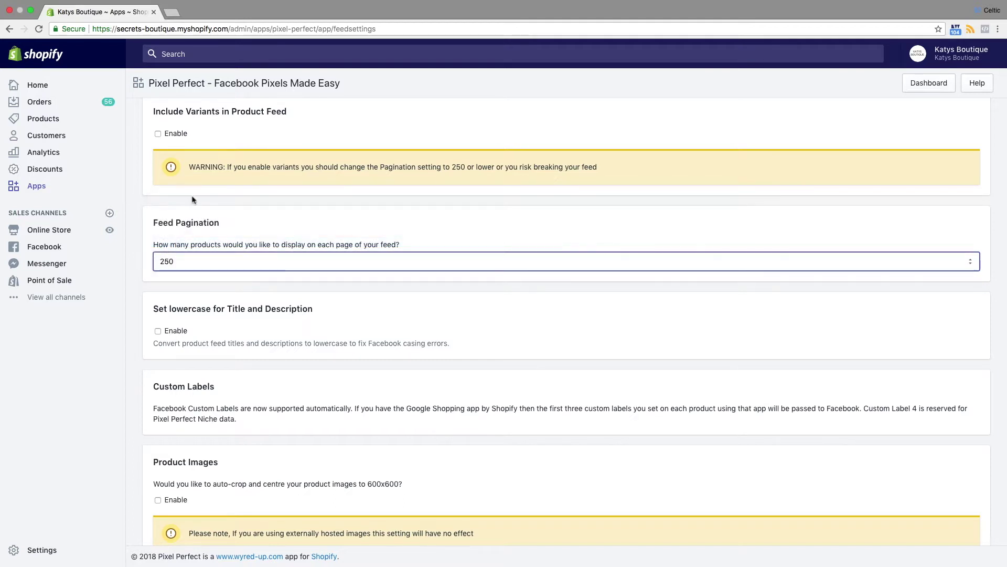
{"action": "left_click", "coordinate": [158, 135]}
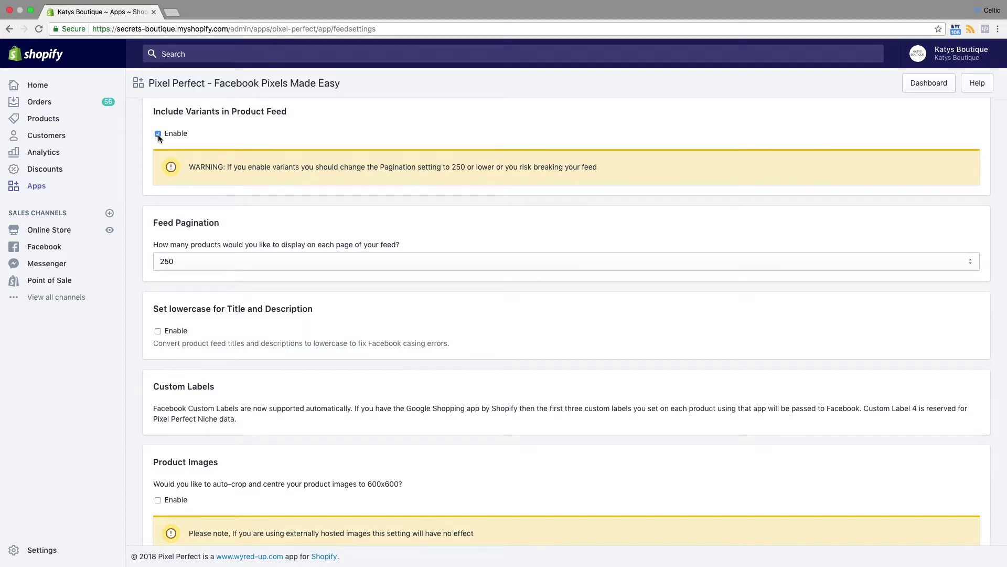
Disable including variants in the product feed and set the feed pagination back to 1000
{"action": "left_click", "coordinate": [158, 134]}
{"action": "left_click", "coordinate": [971, 267]}
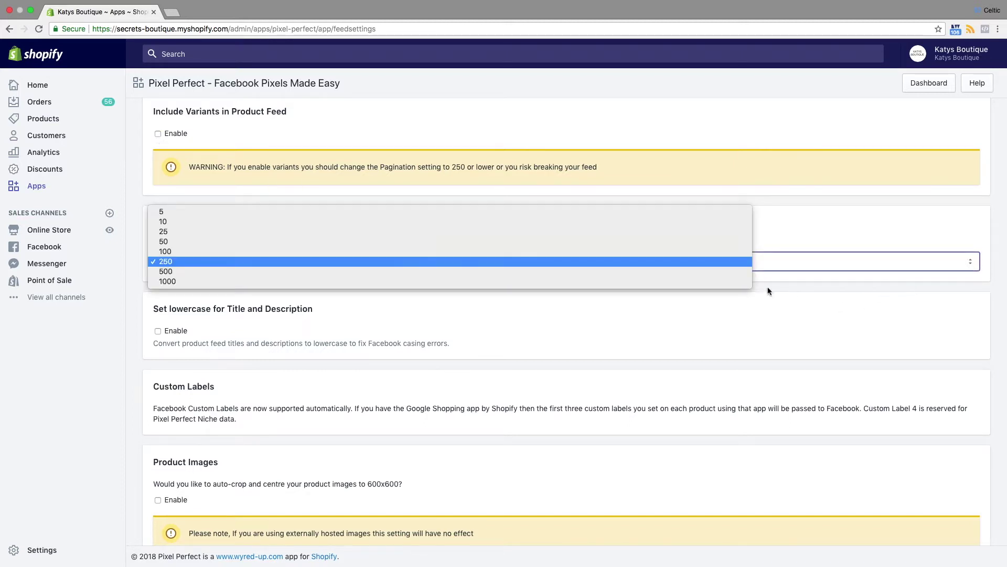
{"action": "left_click", "coordinate": [706, 282]}
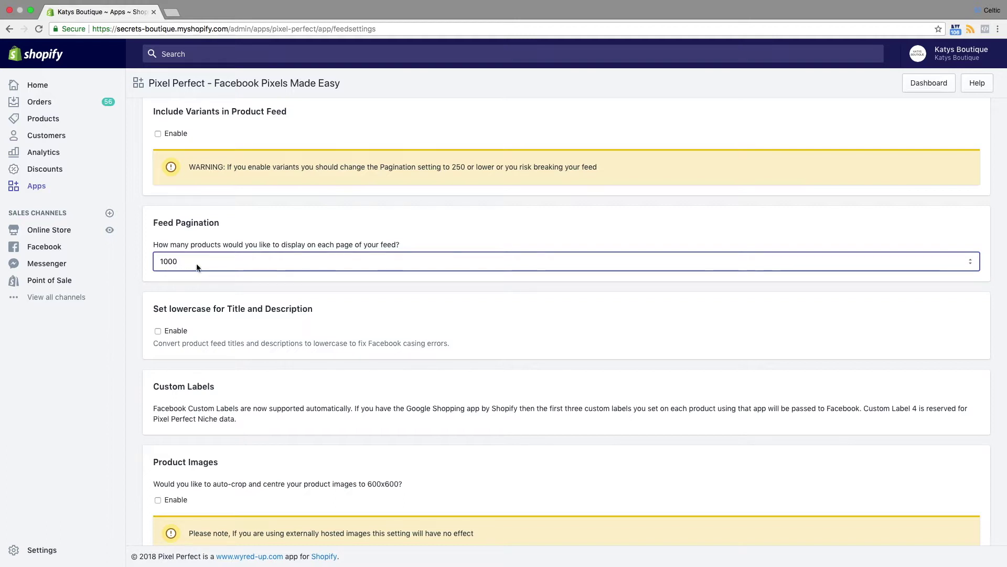
Review the lowercase title and description option and the custom labels note, including the part about Custom Label 4
{"action": "scroll", "coordinate": [197, 266], "scroll_direction": "down", "scroll_amount": 1}
{"action": "scroll", "coordinate": [196, 264], "scroll_direction": "down", "scroll_amount": 5}
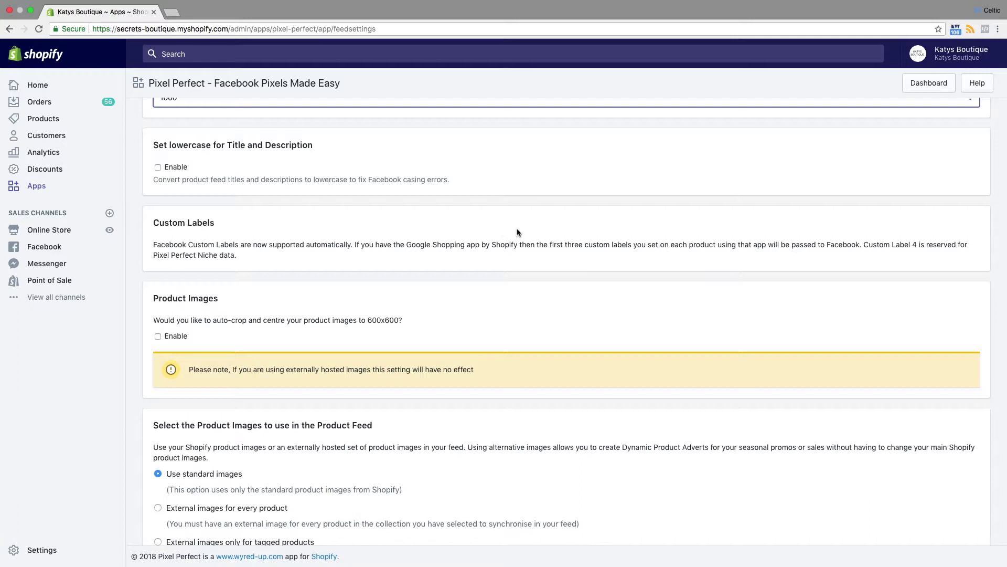
{"action": "scroll", "coordinate": [516, 232], "scroll_direction": "down", "scroll_amount": 3}
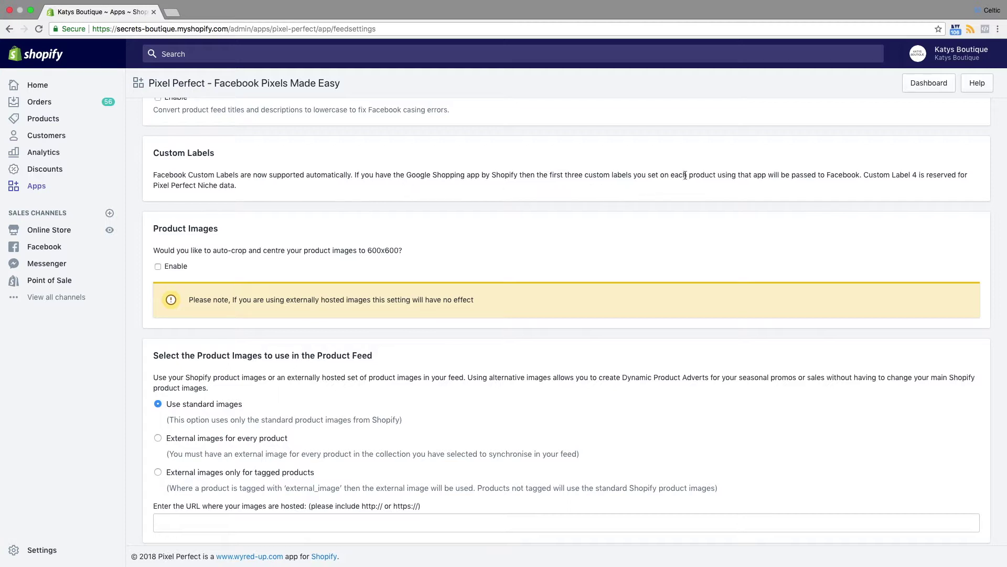
{"action": "left_click_drag", "start_coordinate": [865, 177], "coordinate": [937, 182]}
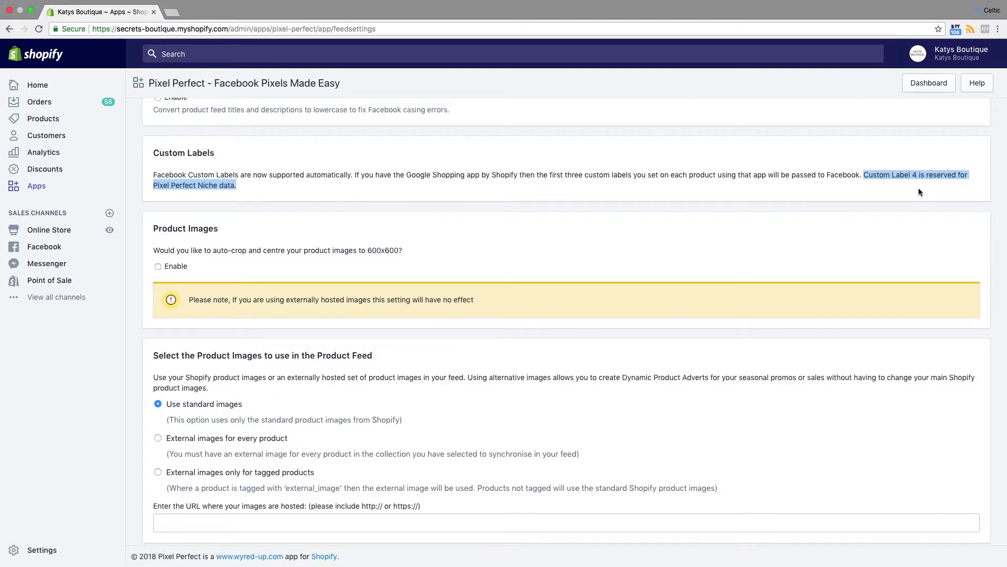
{"action": "left_click", "coordinate": [898, 188]}
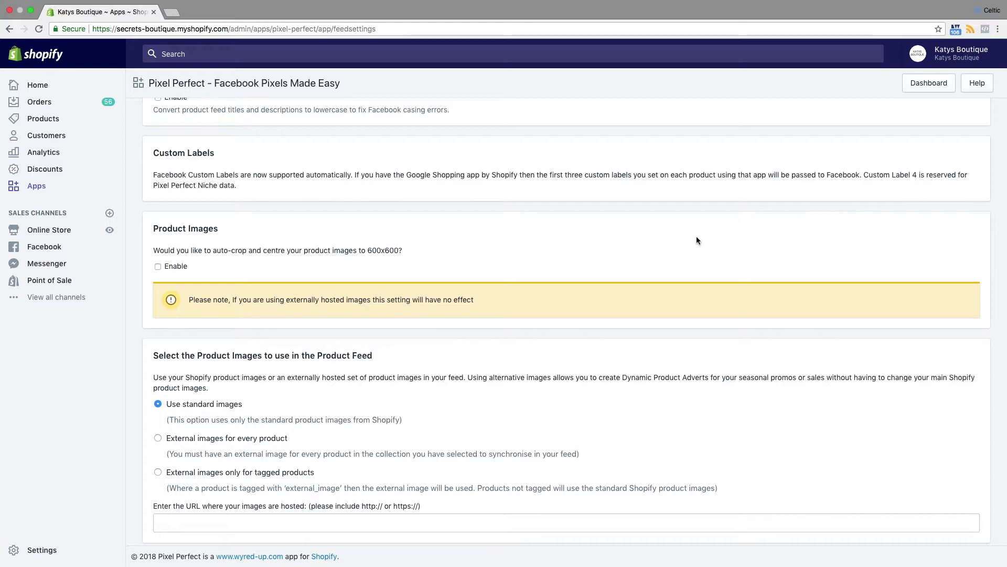
Examine the product image cropping, image source and hosting URL options, and the product feed collection setting
{"action": "scroll", "coordinate": [697, 240], "scroll_direction": "down", "scroll_amount": 3}
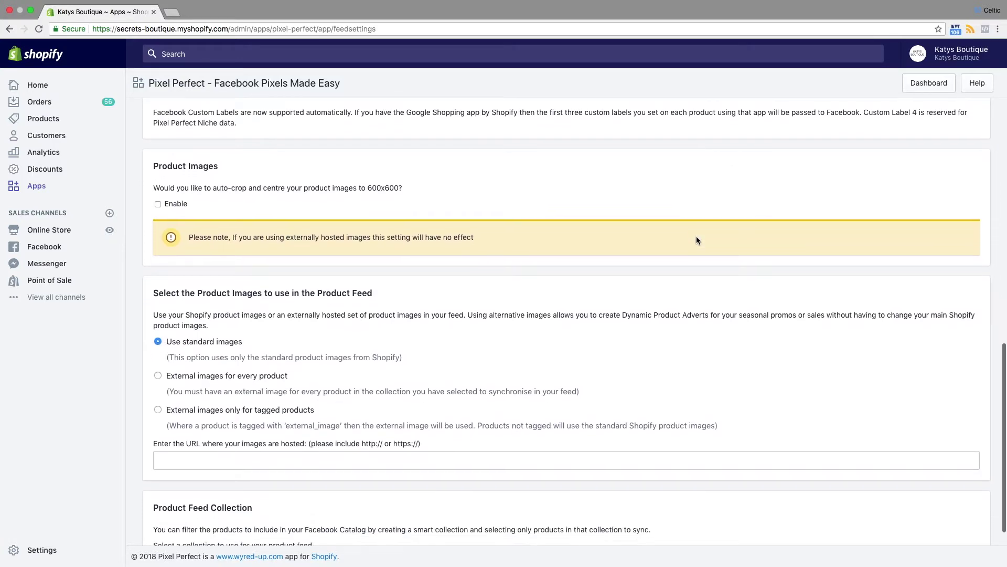
{"action": "scroll", "coordinate": [697, 241], "scroll_direction": "down", "scroll_amount": 2}
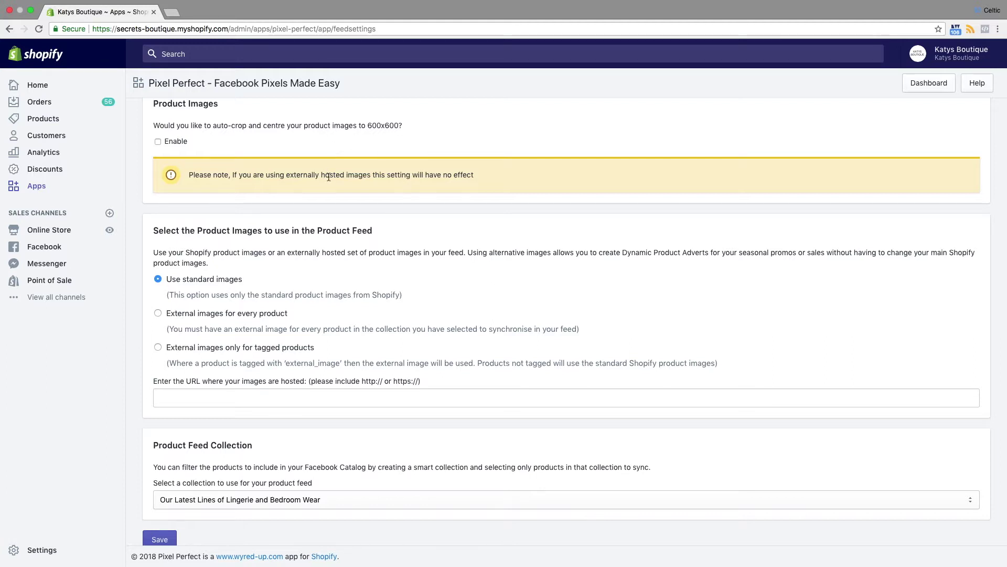
{"action": "scroll", "coordinate": [329, 175], "scroll_direction": "down", "scroll_amount": 1}
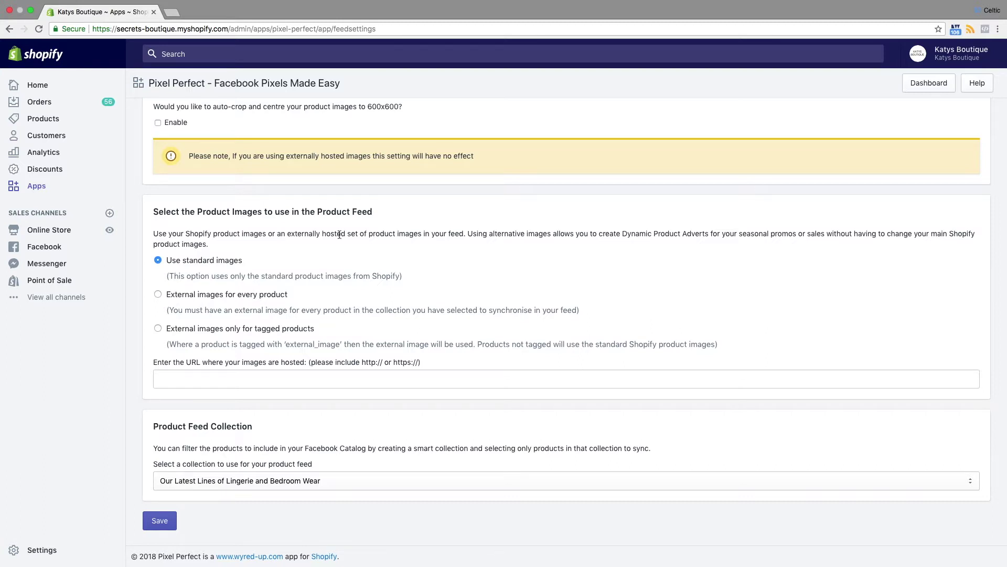
{"action": "scroll", "coordinate": [347, 239], "scroll_direction": "up", "scroll_amount": 1}
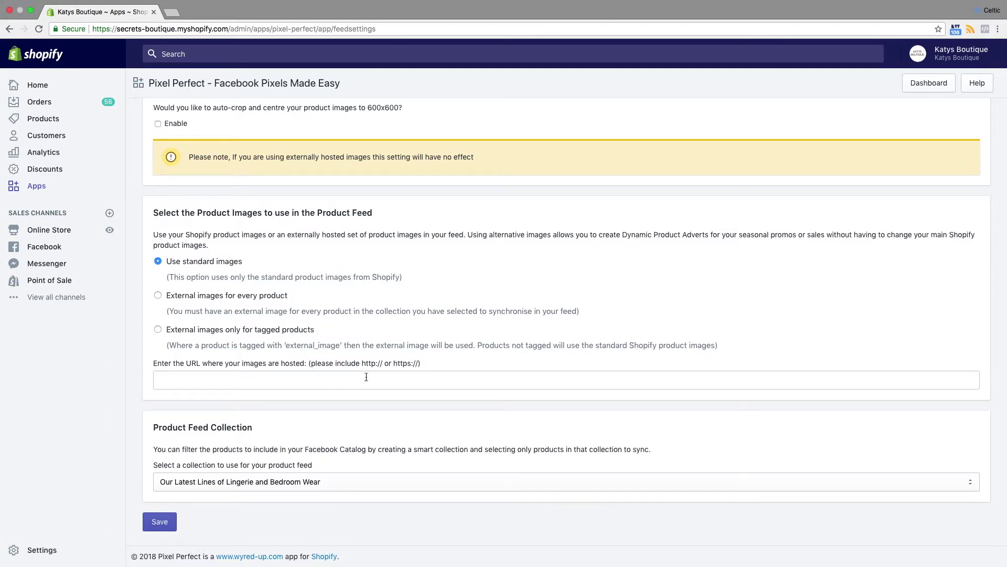
{"action": "left_click", "coordinate": [192, 380]}
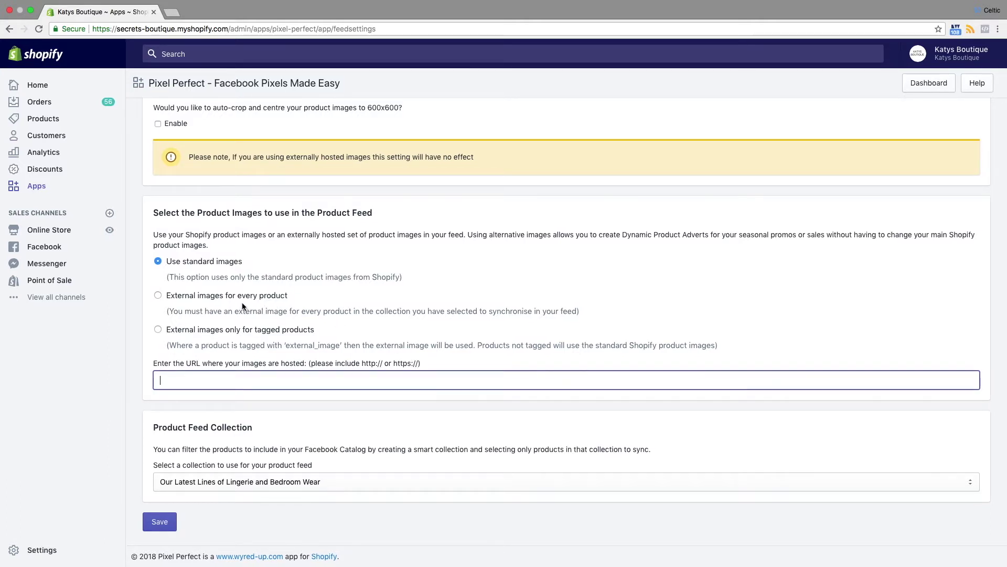
{"action": "scroll", "coordinate": [196, 265], "scroll_direction": "down", "scroll_amount": 1}
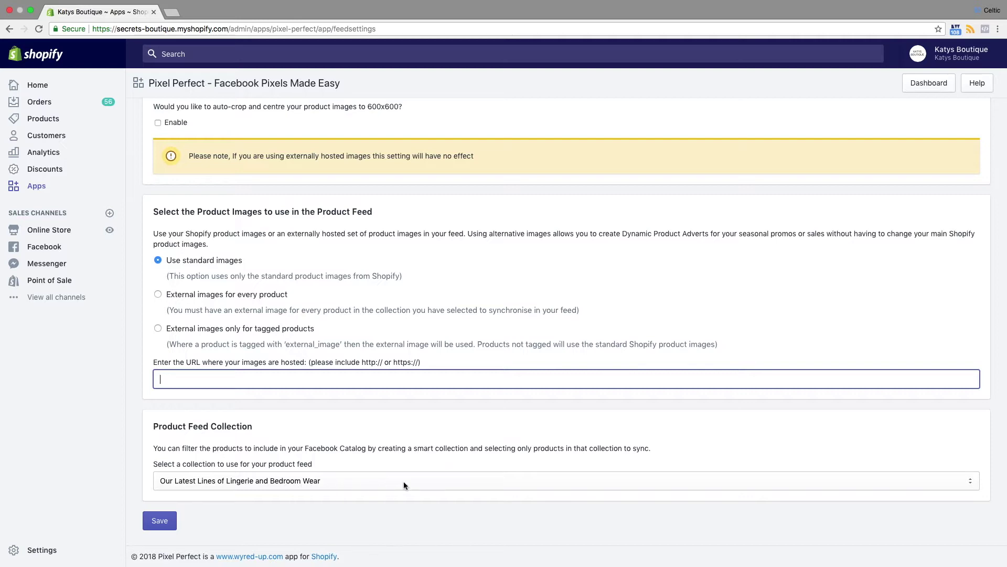
Open the Google product categories settings and look through the category assignments for the smart collections
{"action": "scroll", "coordinate": [406, 479], "scroll_direction": "up", "scroll_amount": 15}
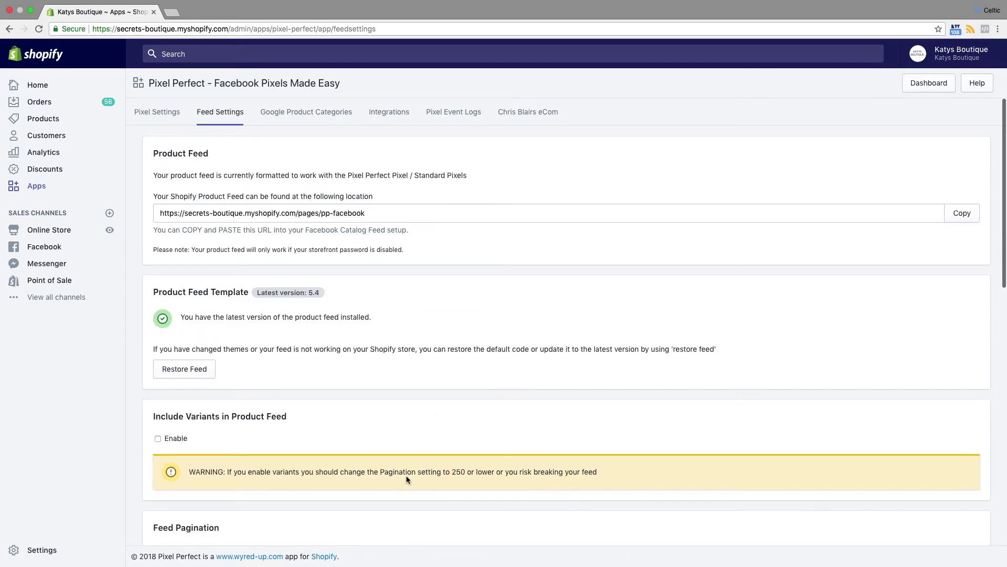
{"action": "left_click", "coordinate": [324, 120]}
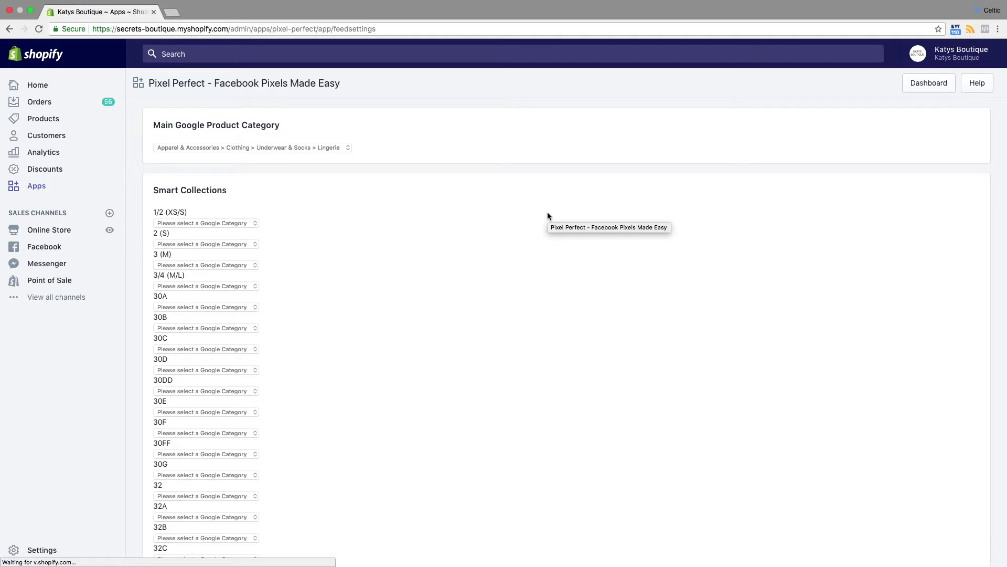
{"action": "scroll", "coordinate": [547, 213], "scroll_direction": "down", "scroll_amount": 10}
{"action": "scroll", "coordinate": [548, 213], "scroll_direction": "down", "scroll_amount": 10}
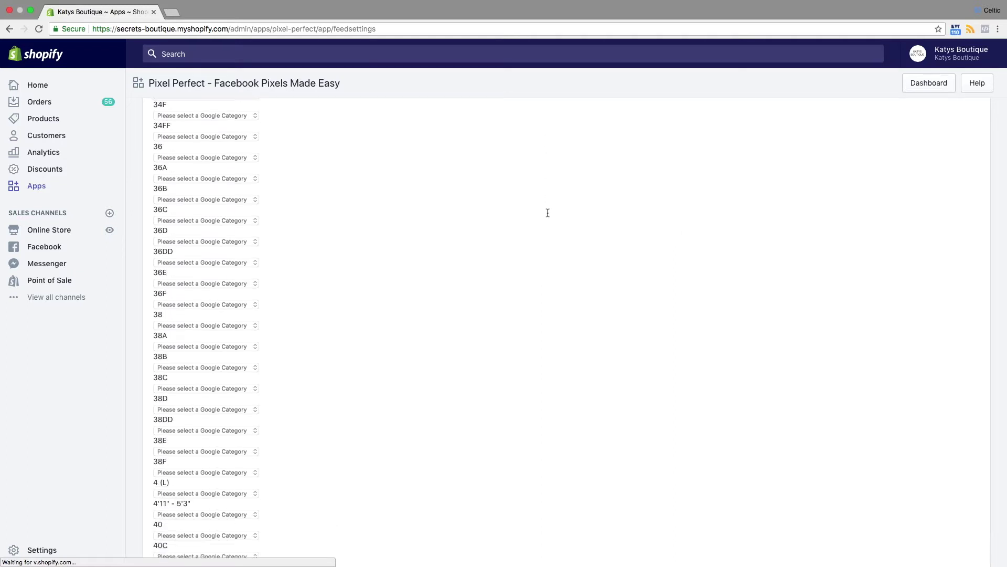
{"action": "scroll", "coordinate": [548, 213], "scroll_direction": "up", "scroll_amount": 20}
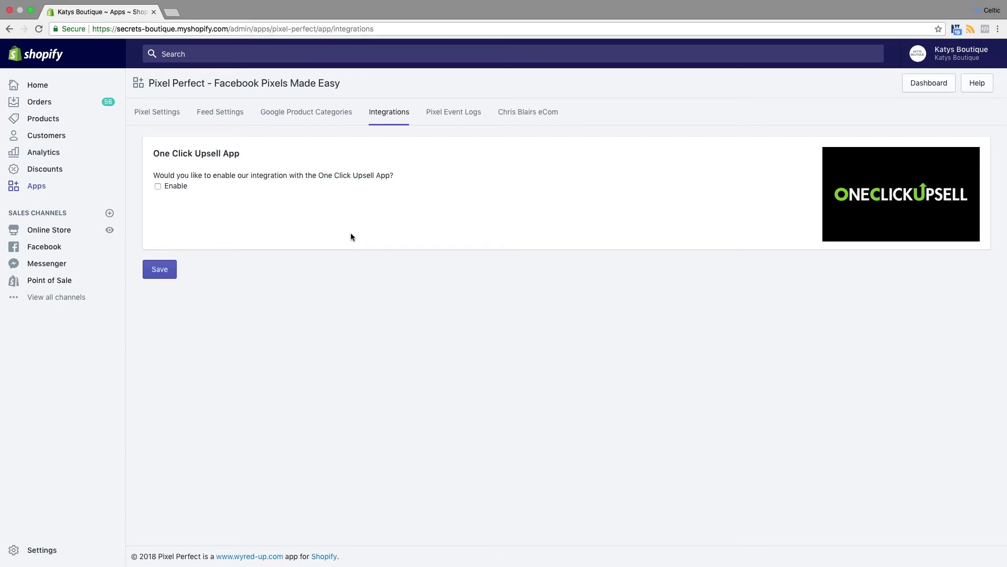
Open the pixel event logs, look through the recent purchase events, and view the newest event's details before closing them
{"action": "left_click", "coordinate": [451, 117]}
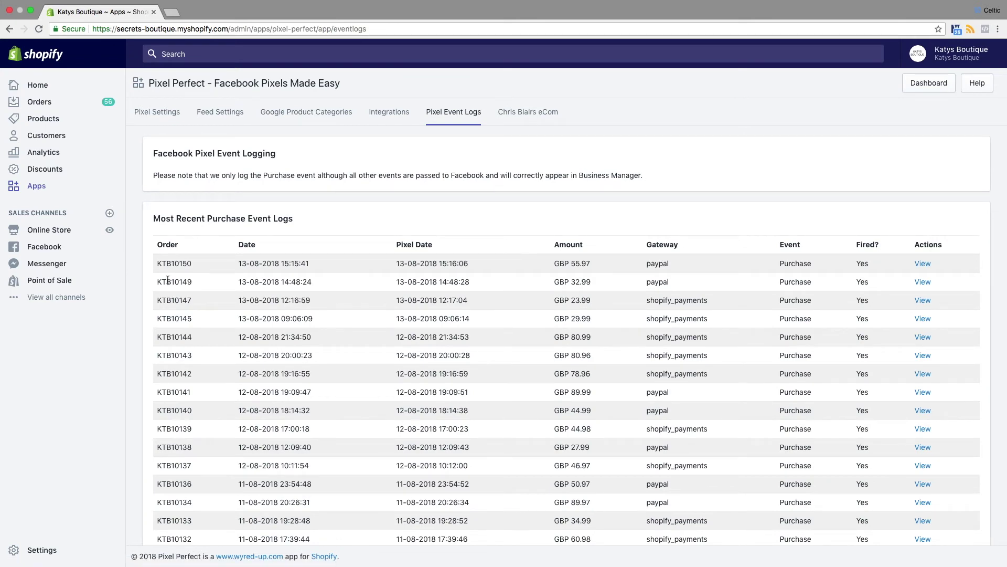
{"action": "scroll", "coordinate": [237, 323], "scroll_direction": "down", "scroll_amount": 5}
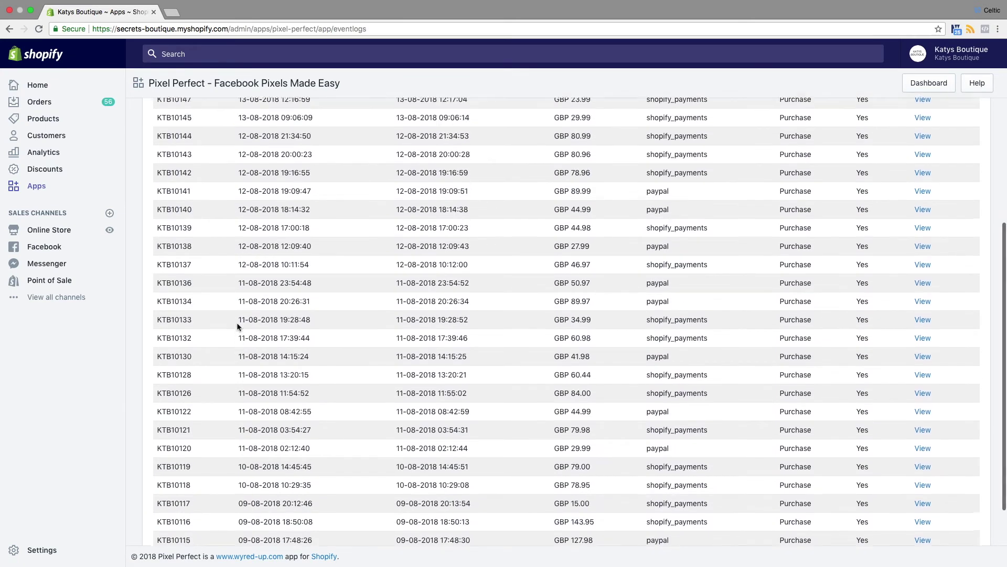
{"action": "scroll", "coordinate": [237, 323], "scroll_direction": "up", "scroll_amount": 5}
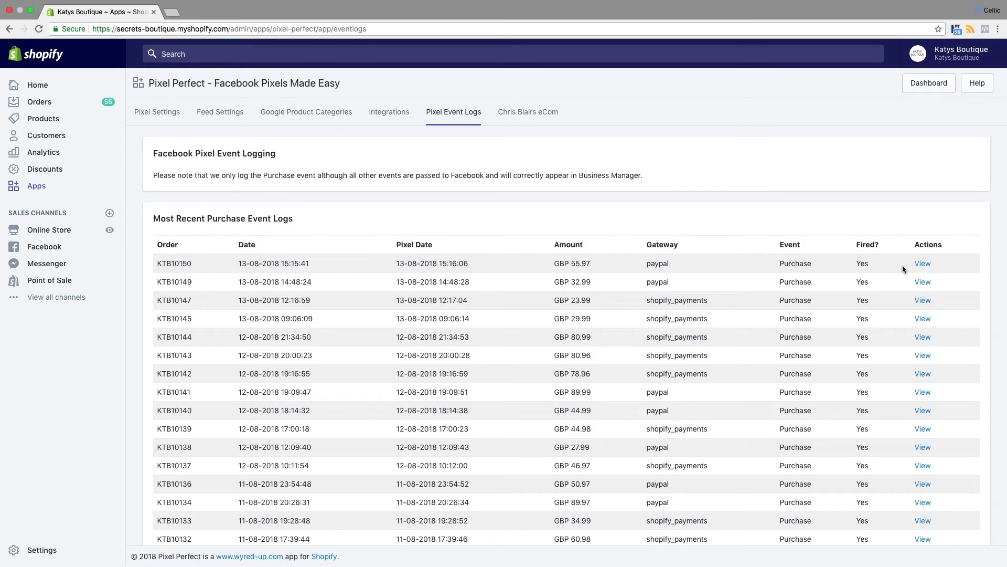
{"action": "left_click", "coordinate": [922, 264]}
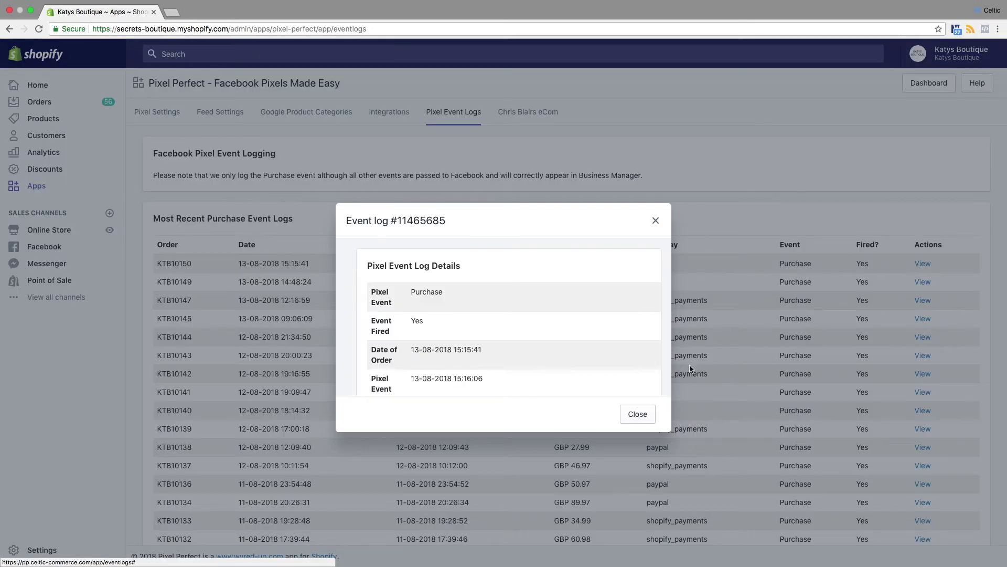
{"action": "left_click", "coordinate": [636, 415]}
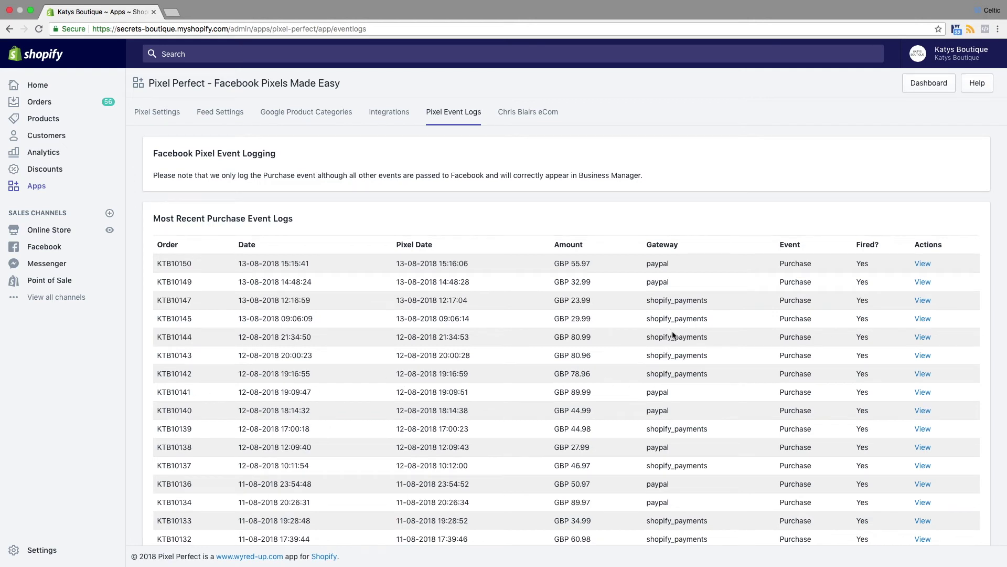
{"action": "scroll", "coordinate": [760, 333], "scroll_direction": "down", "scroll_amount": 1}
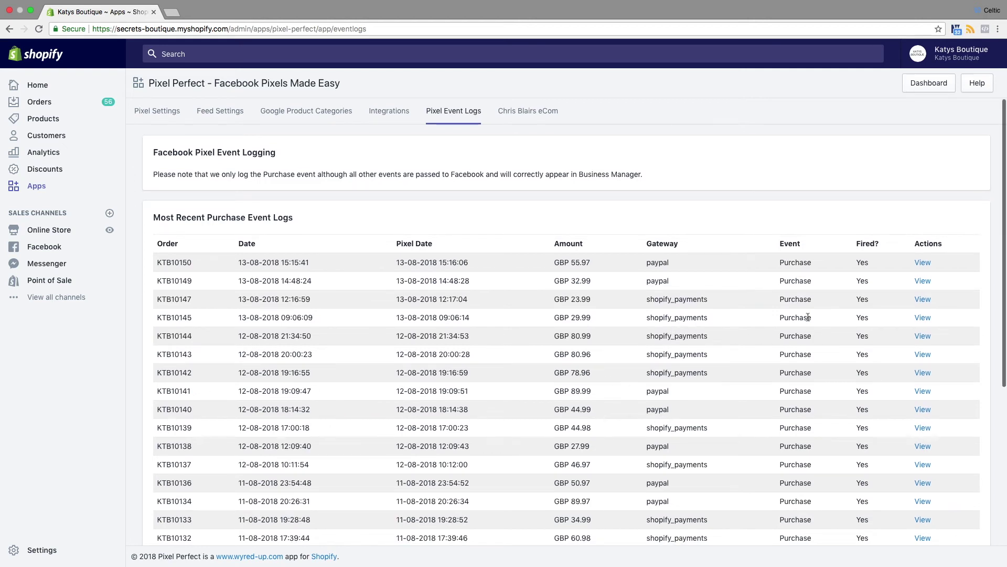
Open the Chris Blairs eCom page and review the Facebook marketing training video, description and free sign-up offer
{"action": "left_click", "coordinate": [541, 116]}
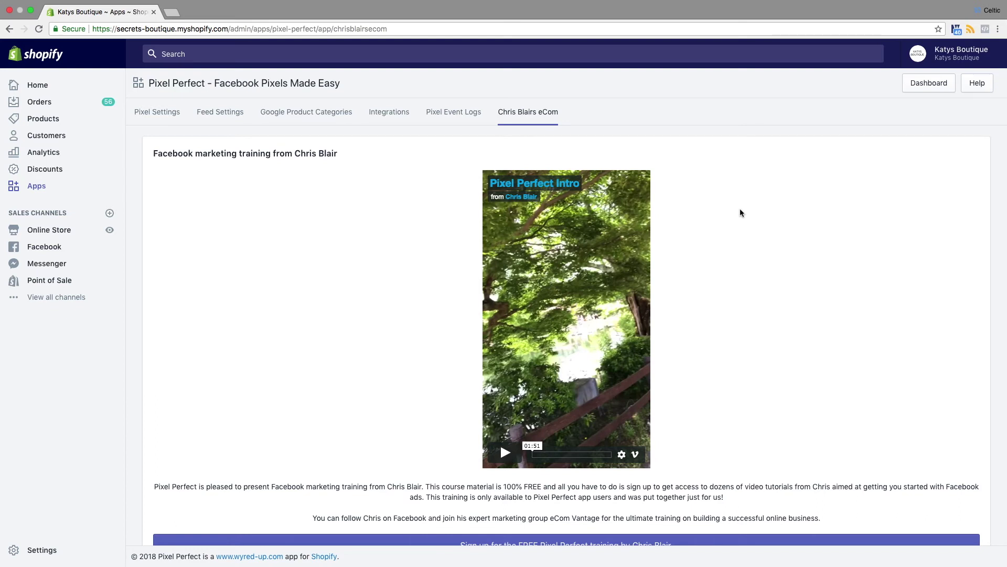
{"action": "scroll", "coordinate": [740, 212], "scroll_direction": "down", "scroll_amount": 2}
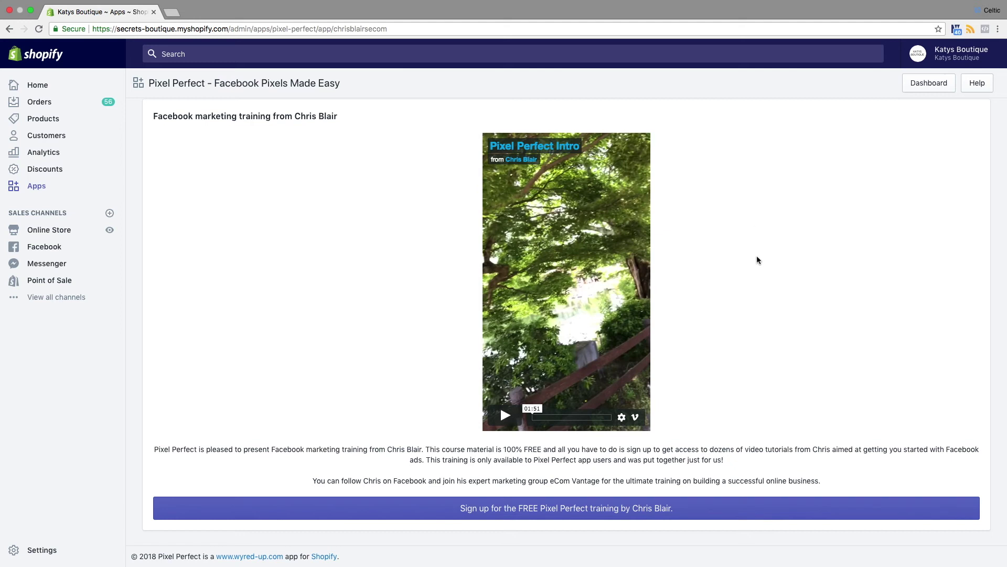
{"action": "scroll", "coordinate": [758, 255], "scroll_direction": "up", "scroll_amount": 2}
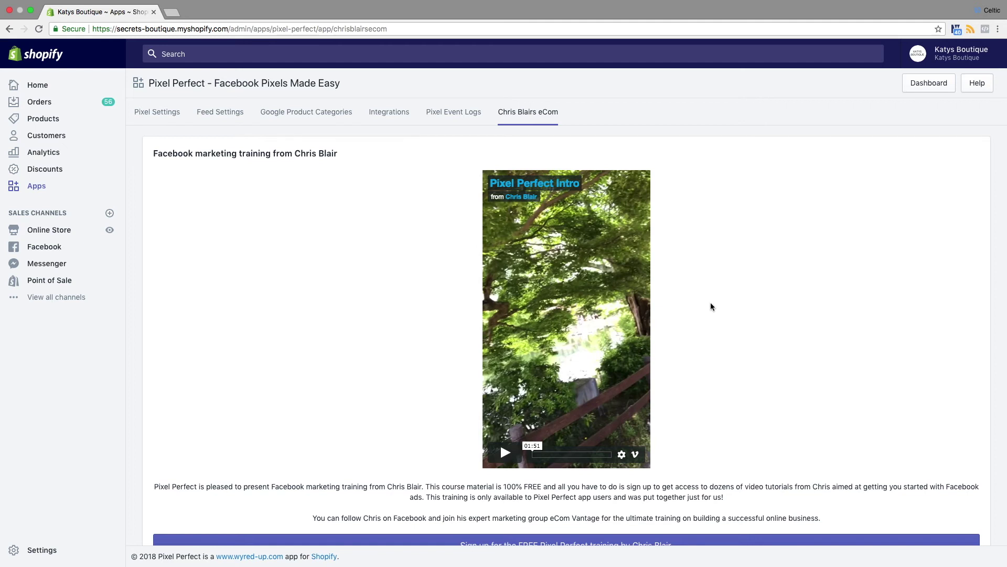
{"action": "scroll", "coordinate": [711, 302], "scroll_direction": "down", "scroll_amount": 2}
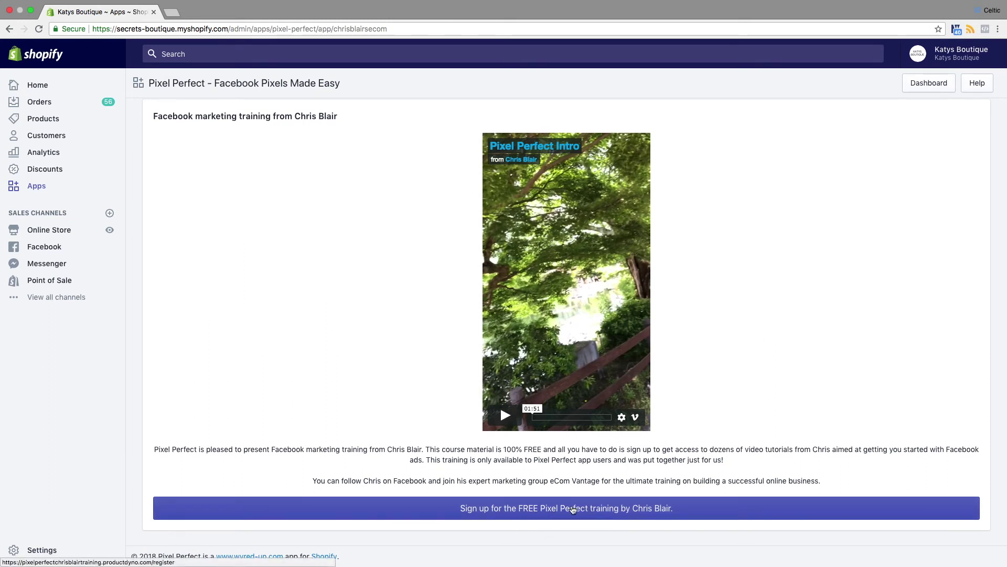
{"action": "scroll", "coordinate": [834, 313], "scroll_direction": "up", "scroll_amount": 2}
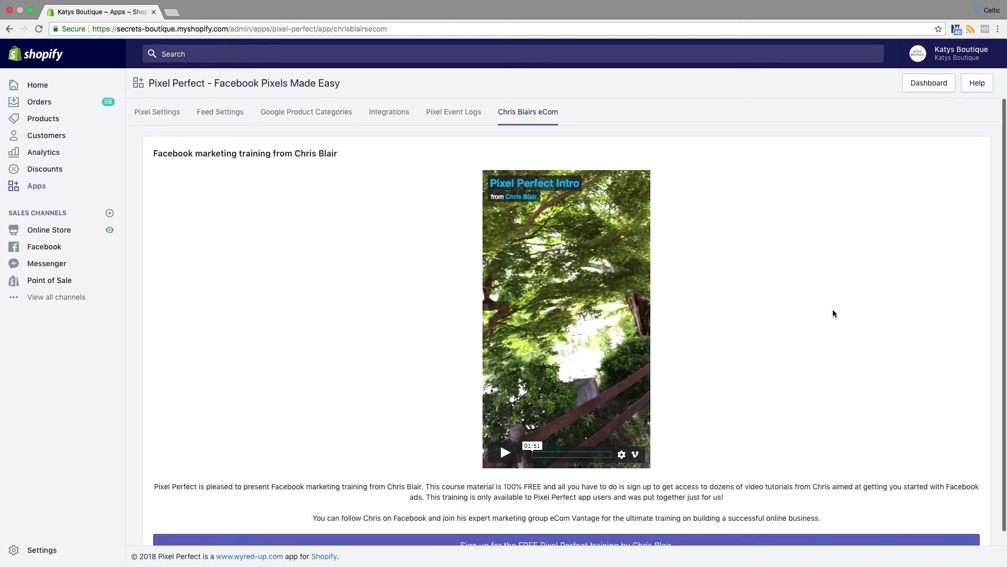